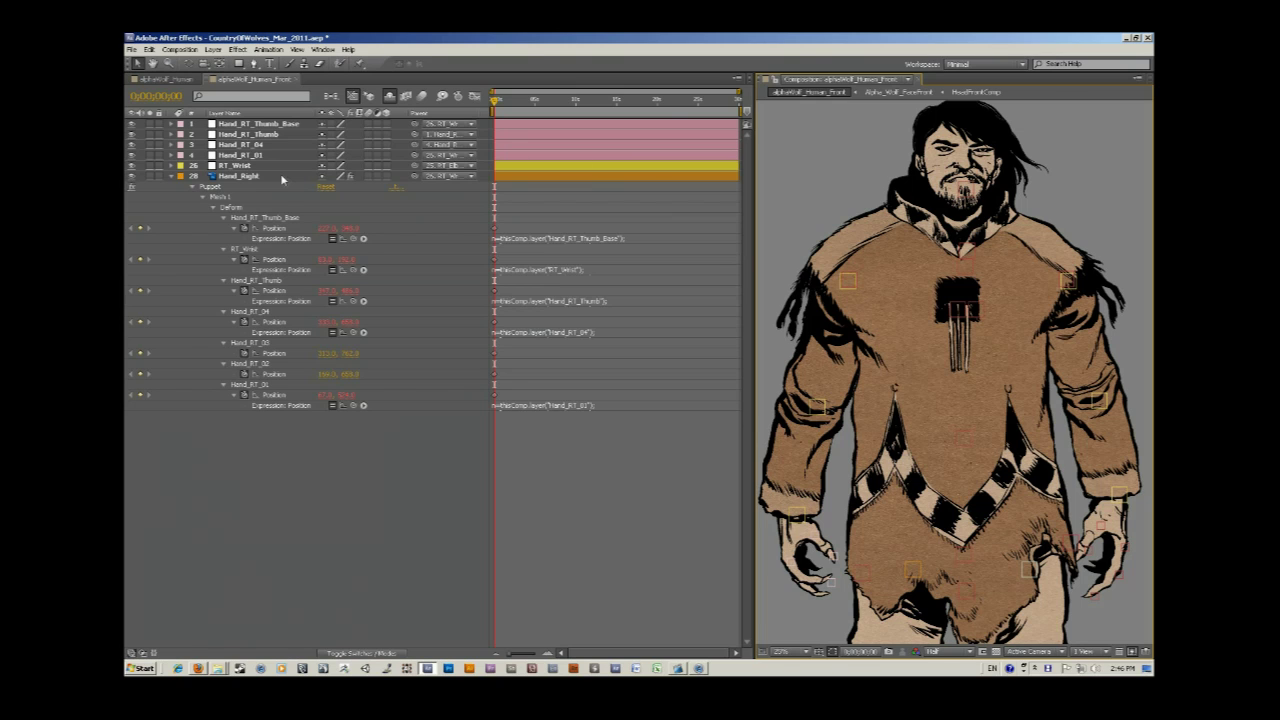
Examine the right hand up close and locate its thumb and Hand_RT_04 control nulls, with the Hand_Right layer collapsed
{"action": "left_click", "coordinate": [280, 173]}
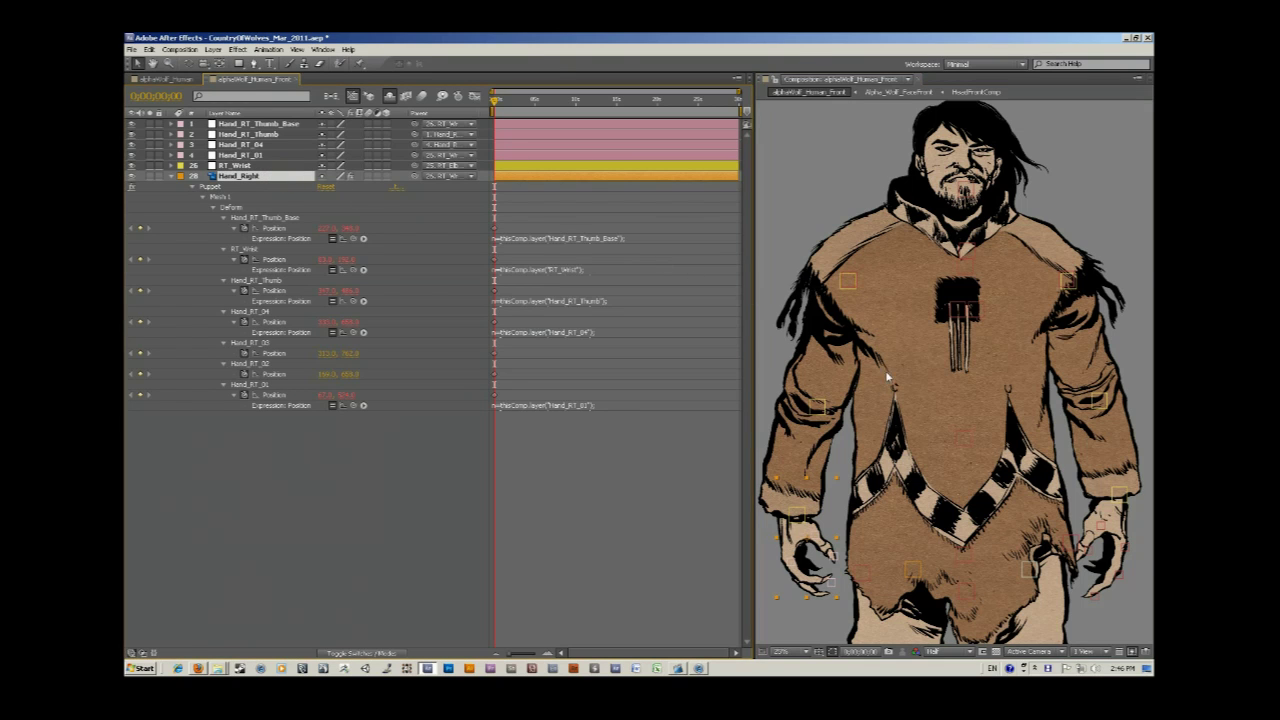
{"action": "scroll", "coordinate": [890, 387], "scroll_direction": "up", "scroll_amount": 2}
{"action": "key", "text": "space"}
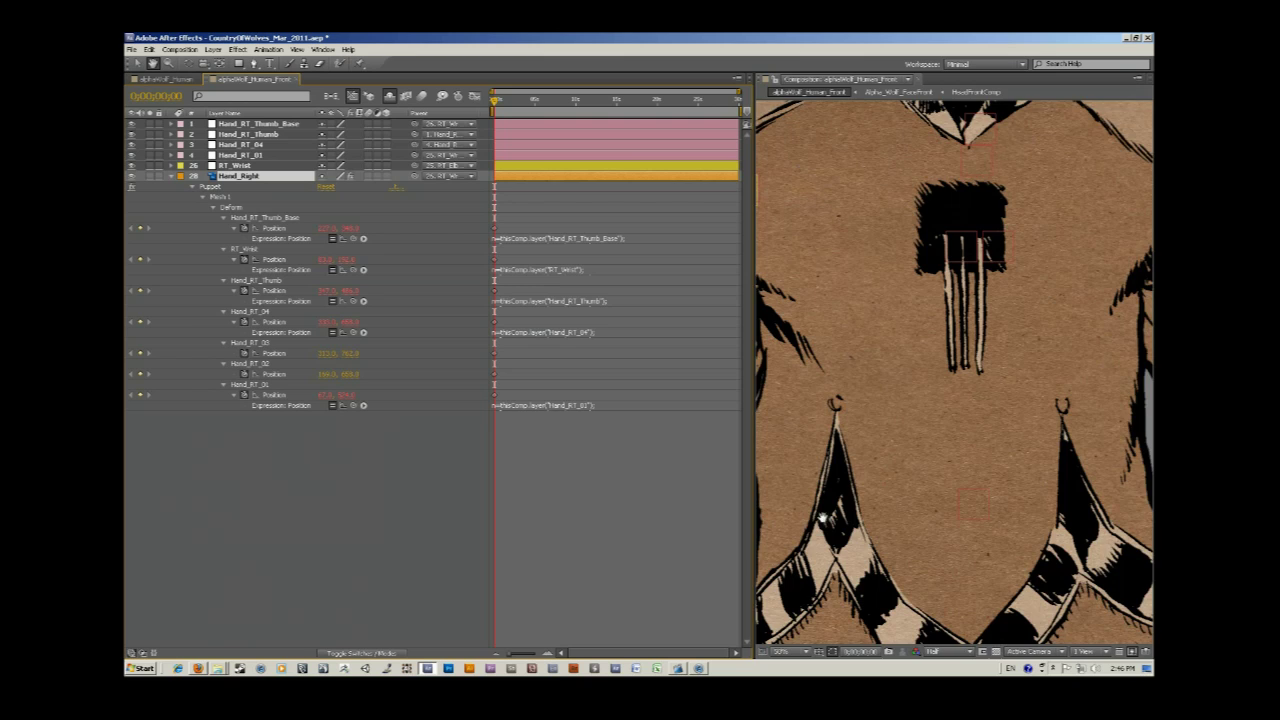
{"action": "left_click_drag", "start_coordinate": [835, 510], "coordinate": [1055, 231]}
{"action": "left_click_drag", "start_coordinate": [946, 494], "coordinate": [962, 457]}
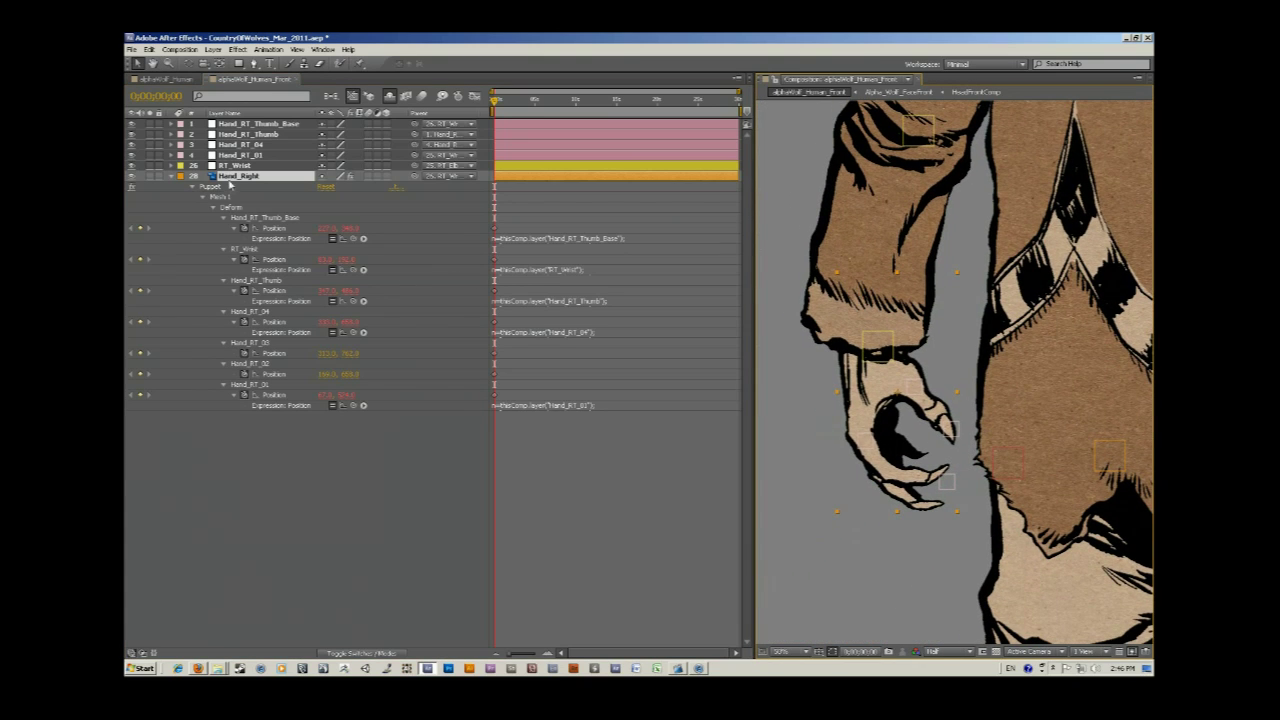
{"action": "left_click", "coordinate": [181, 177]}
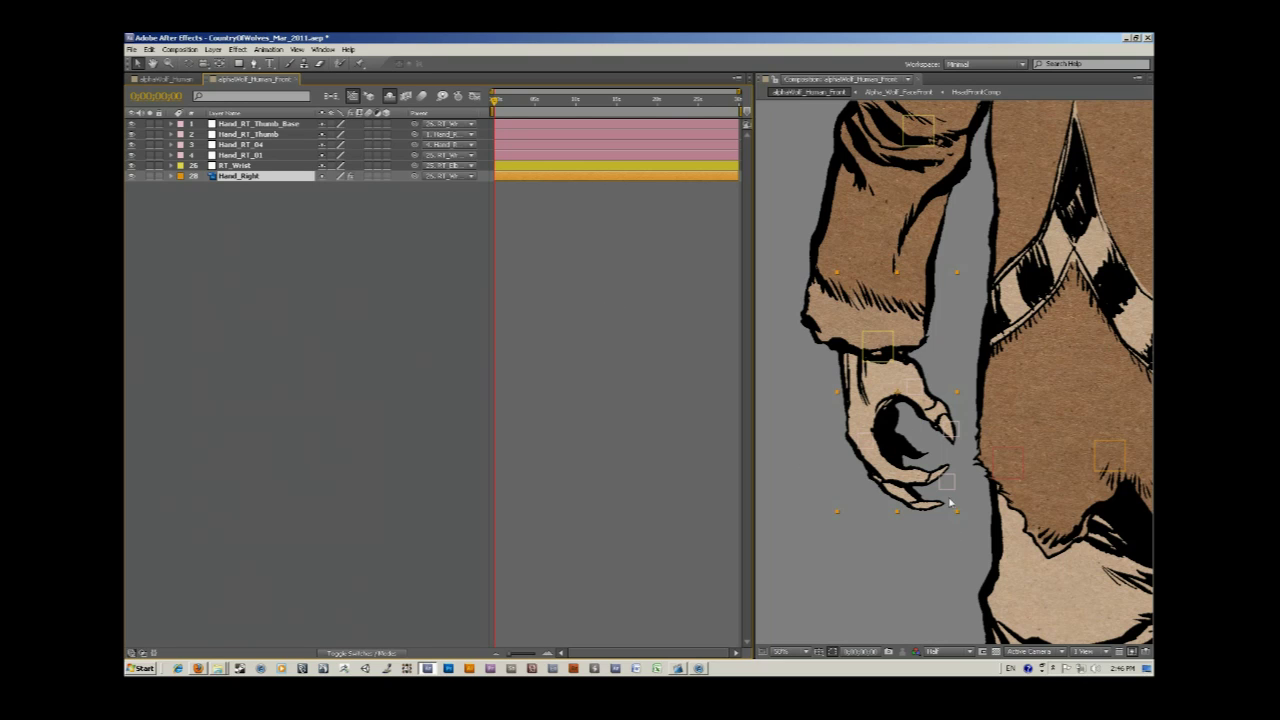
{"action": "left_click", "coordinate": [243, 132]}
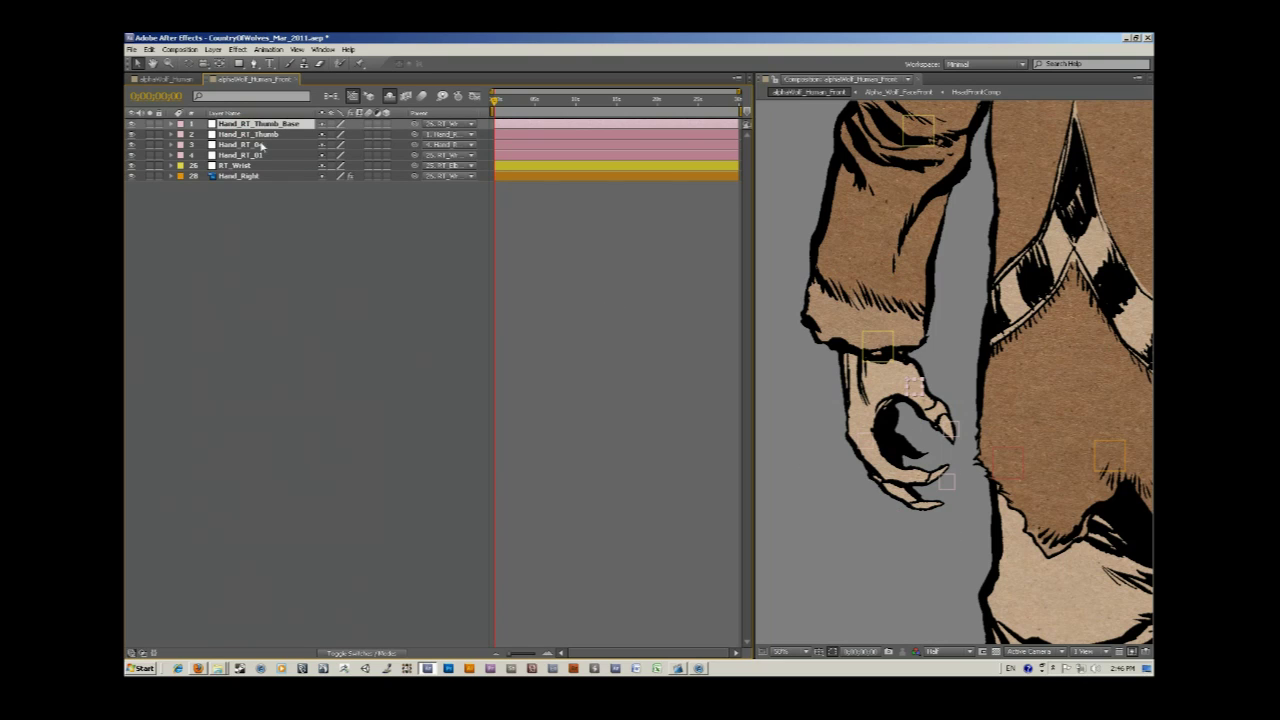
{"action": "left_click", "coordinate": [255, 146]}
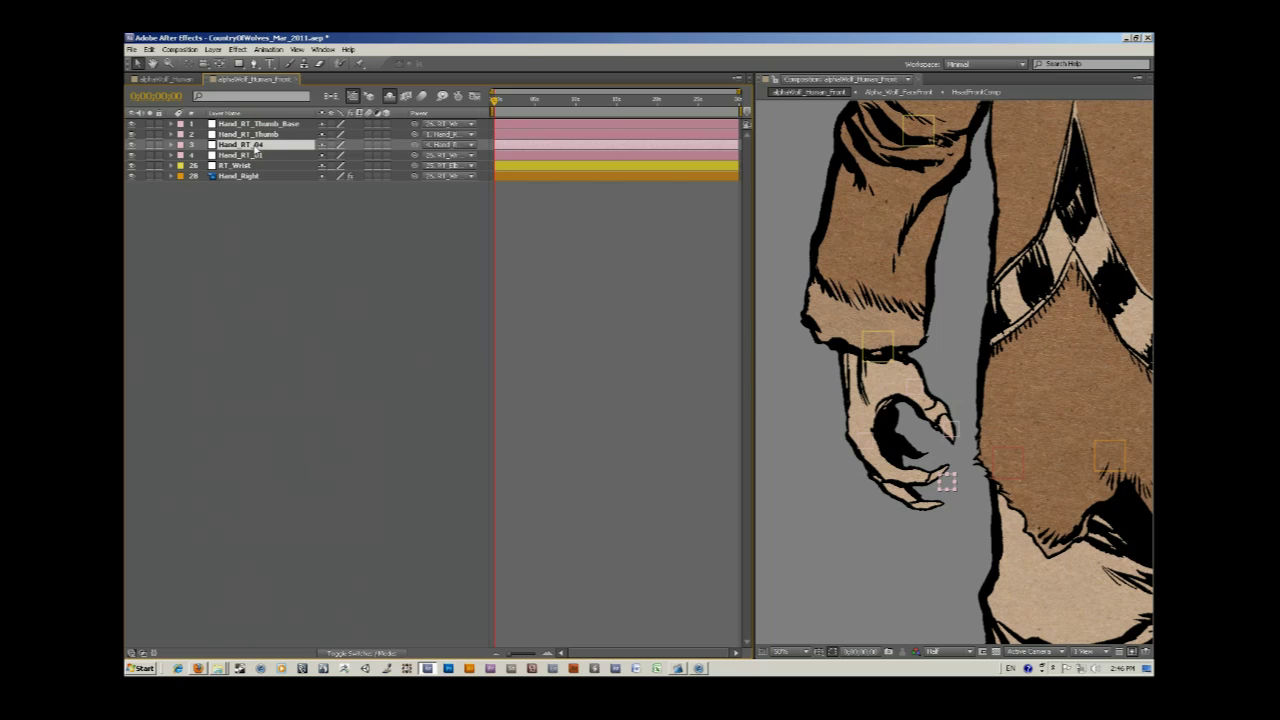
Duplicate the Hand_RT_01 null and move the copy down and across to the base of the lower fingers
{"action": "left_click", "coordinate": [249, 156]}
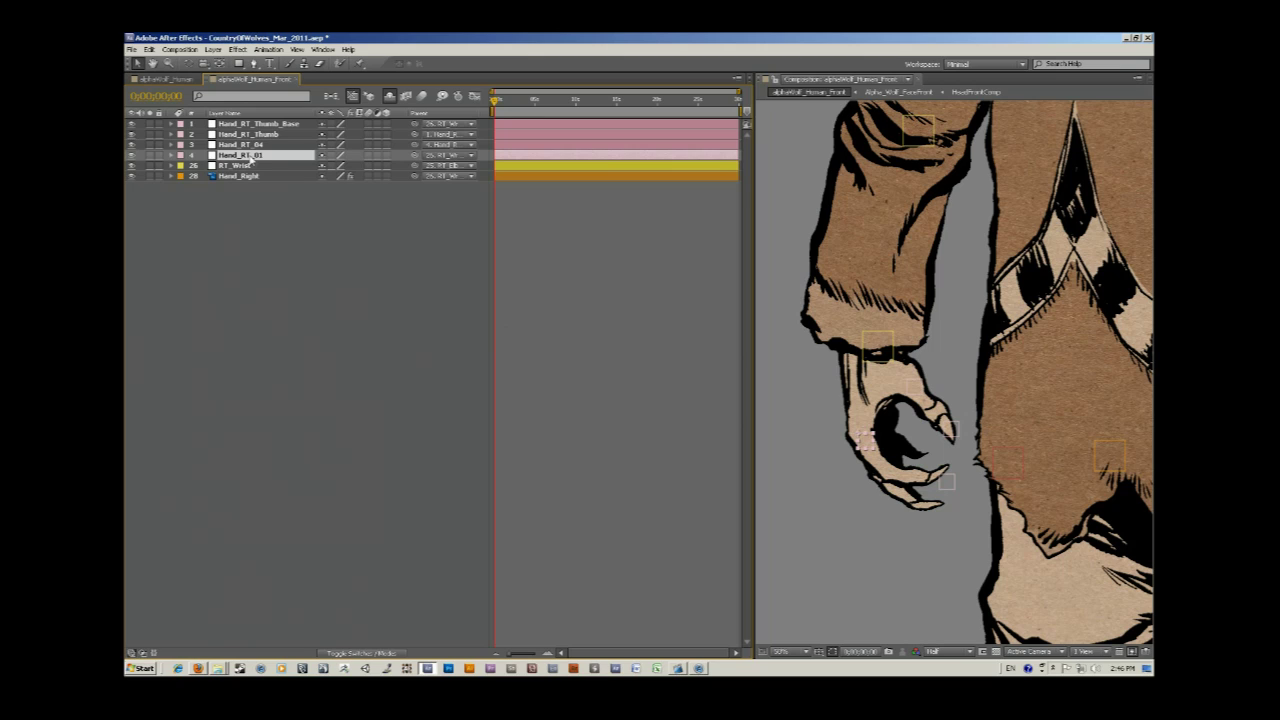
{"action": "key", "text": "ctrl+d"}
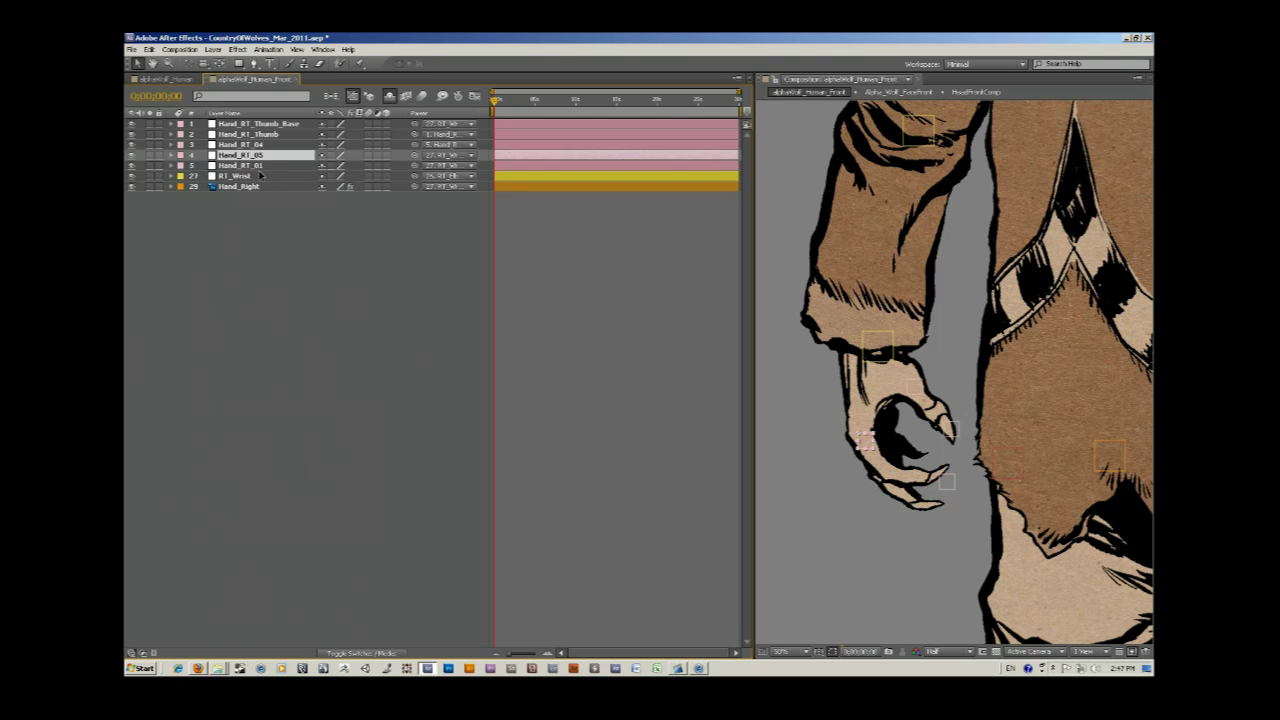
{"action": "key", "text": "Return"}
{"action": "key", "text": "shift+Down"}
{"action": "key", "text": "shift+Down"}
{"action": "key", "text": "shift+Down"}
{"action": "key", "text": "shift+Down"}
{"action": "key", "text": "shift+Down"}
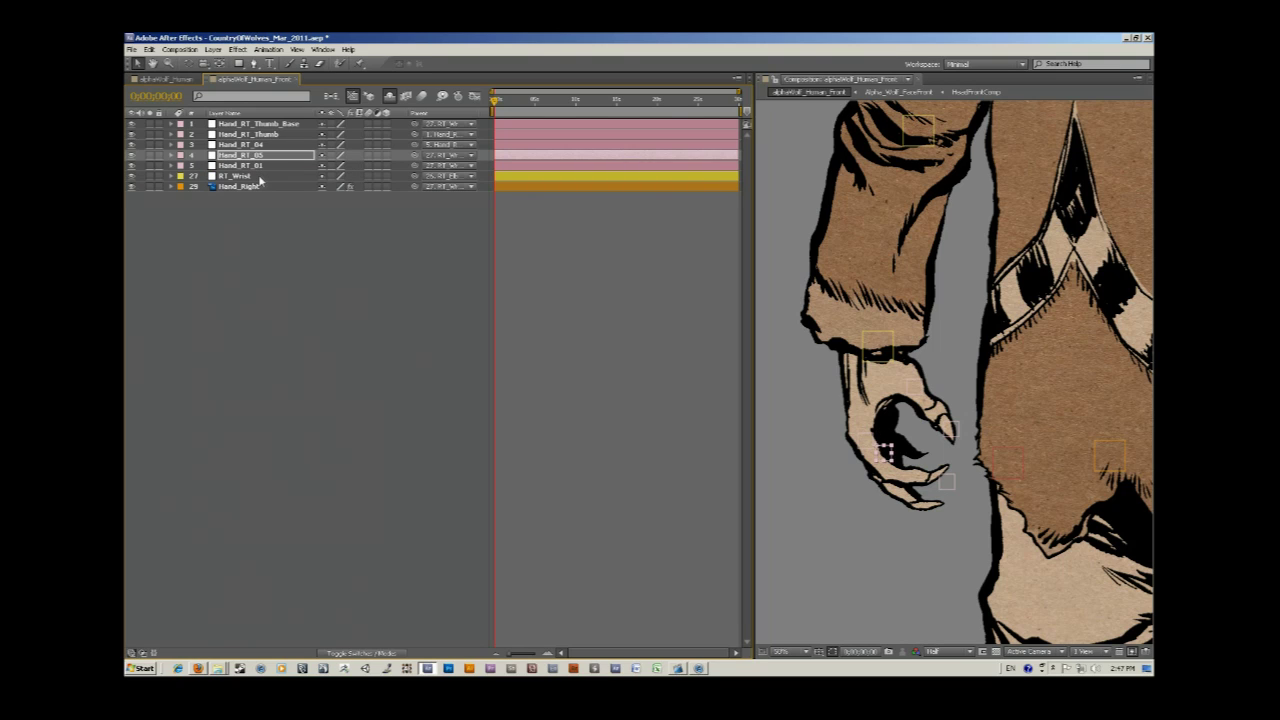
{"action": "key", "text": "shift+Right"}
{"action": "key", "text": "shift+Right"}
{"action": "key", "text": "shift+Down"}
Duplicate the Hand_RT_05 null and move the copy to the tip of the lowest finger
{"action": "key", "text": "Return"}
{"action": "key", "text": "ctrl+d"}
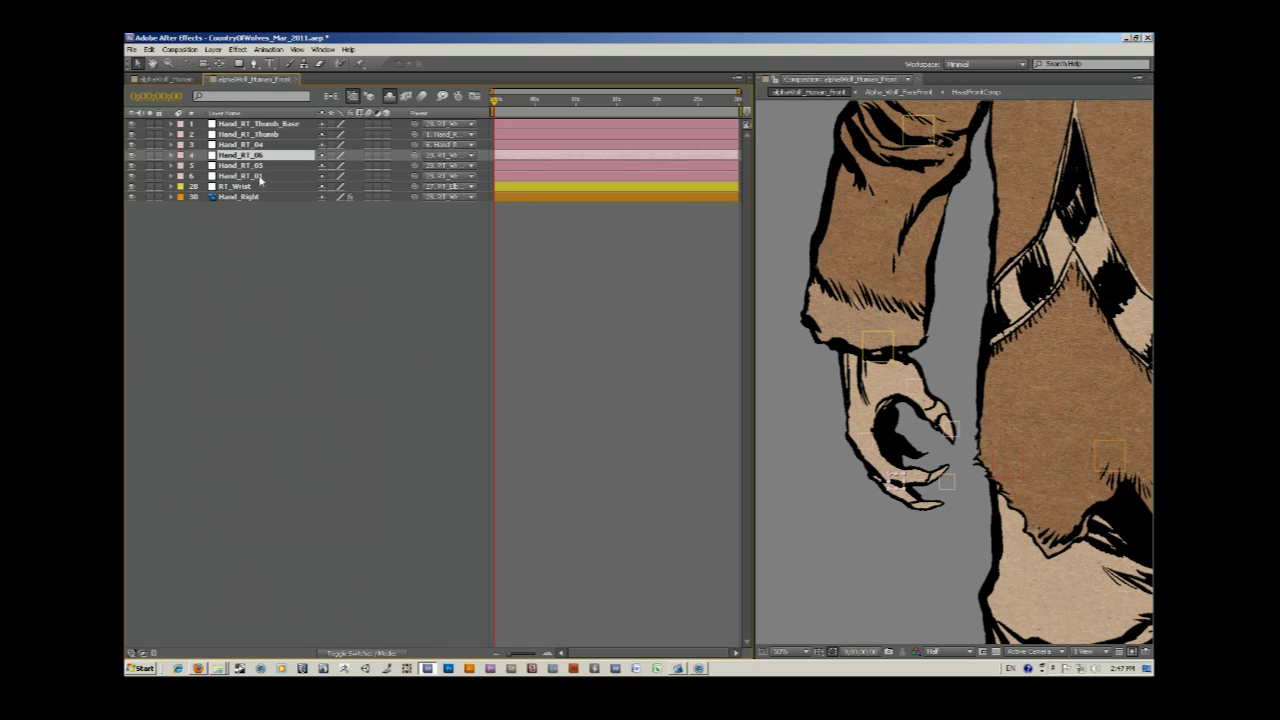
{"action": "key", "text": "Return"}
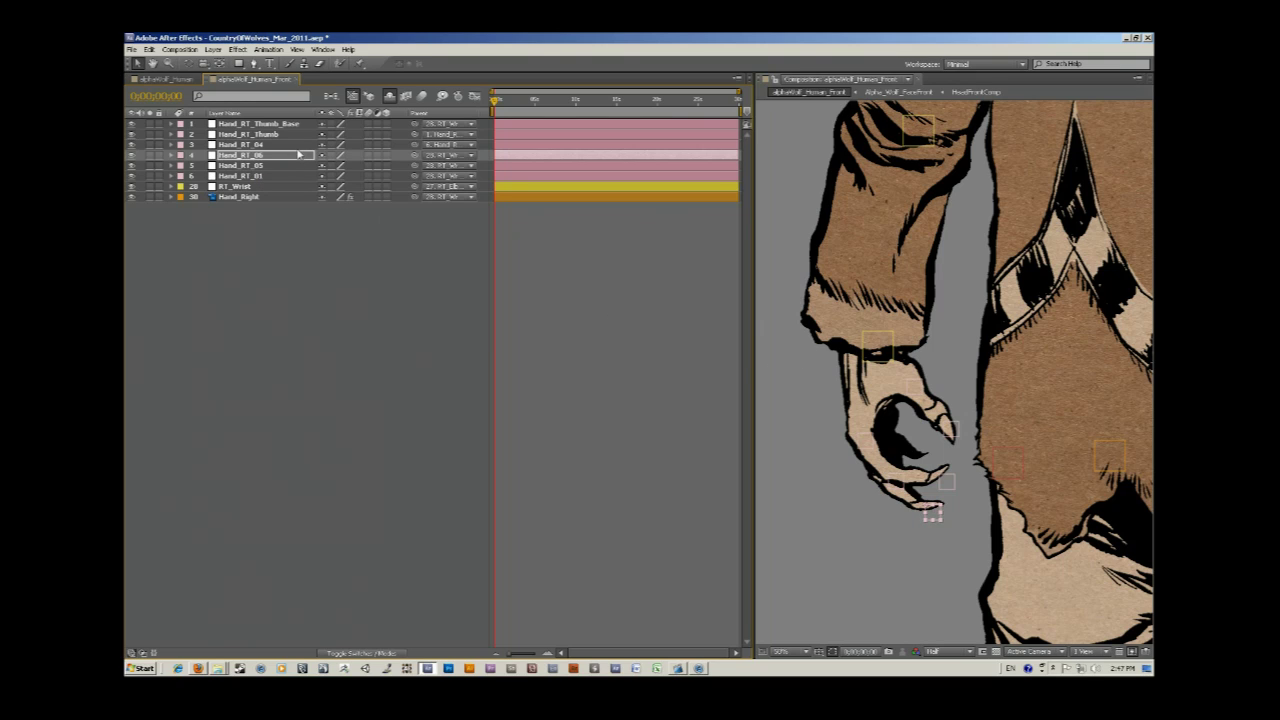
Rename the finger-base null Hand_RT_05 to Hand_RT_02 and the lowest fingertip null Hand_RT_06 to Hand_RT_03
{"action": "left_click", "coordinate": [268, 167]}
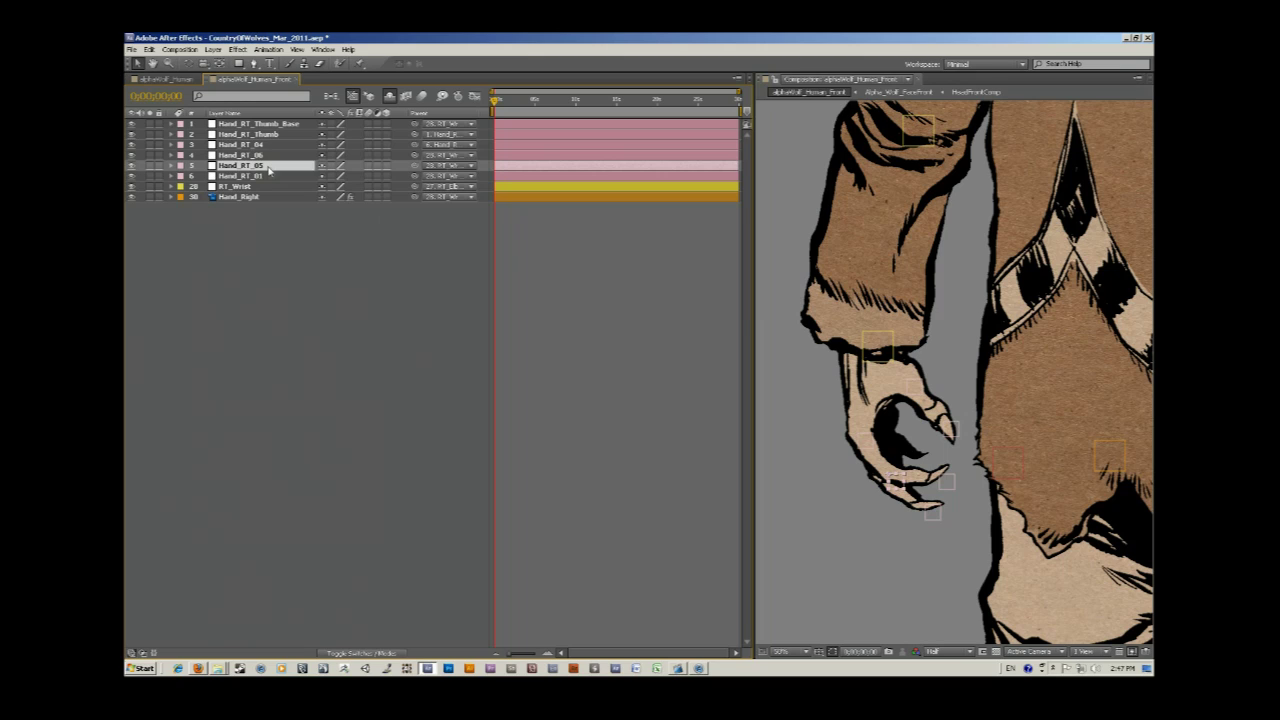
{"action": "key", "text": "Return"}
{"action": "left_click", "coordinate": [282, 167]}
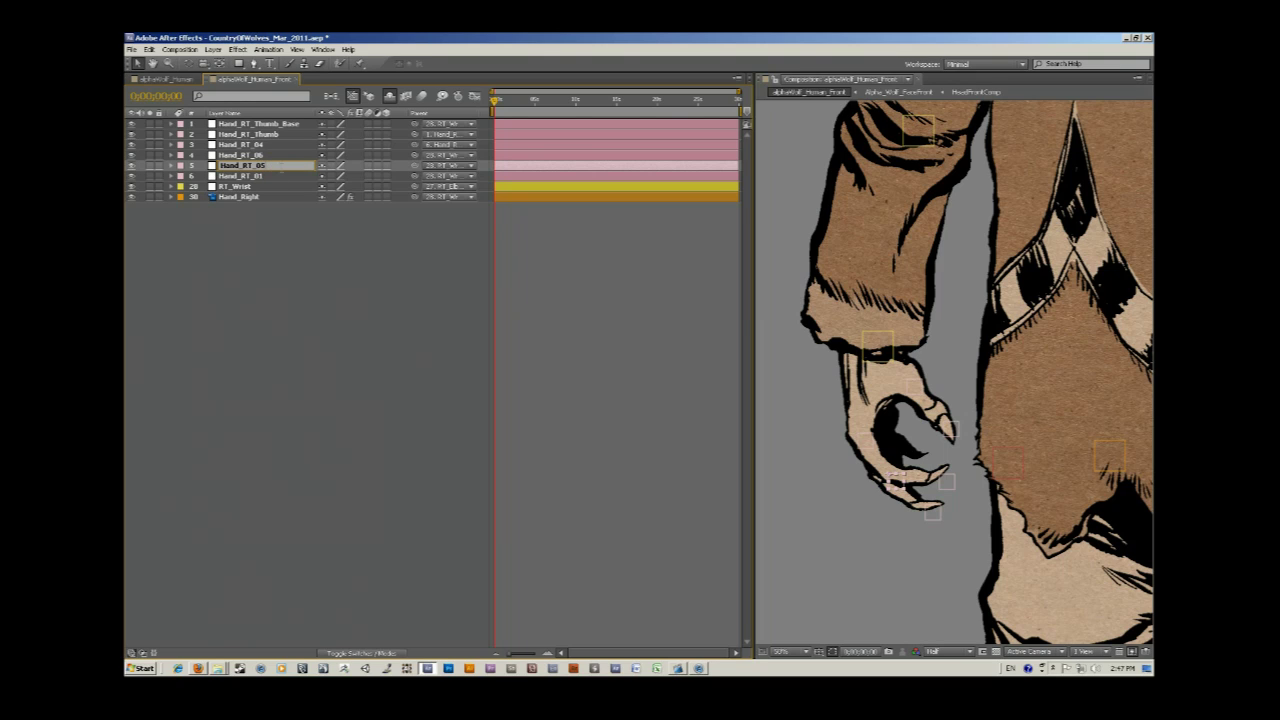
{"action": "type", "text": "2"}
{"action": "left_click", "coordinate": [270, 157]}
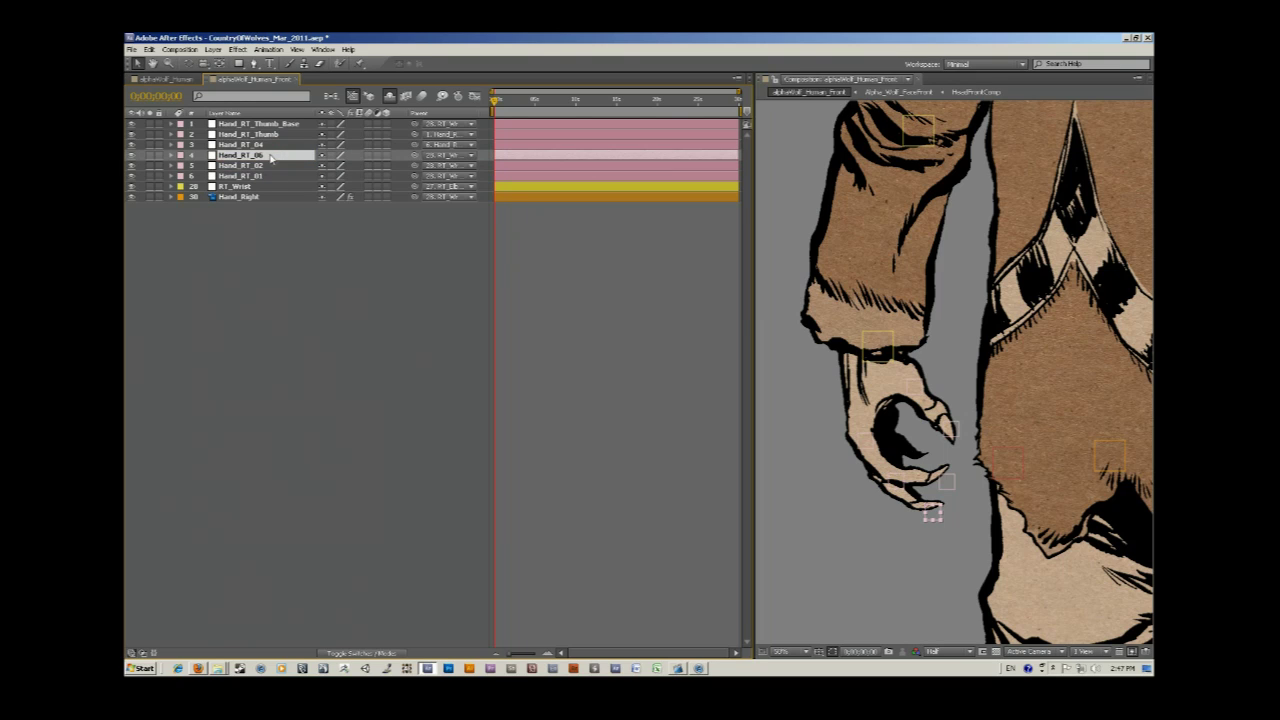
{"action": "key", "text": "Return"}
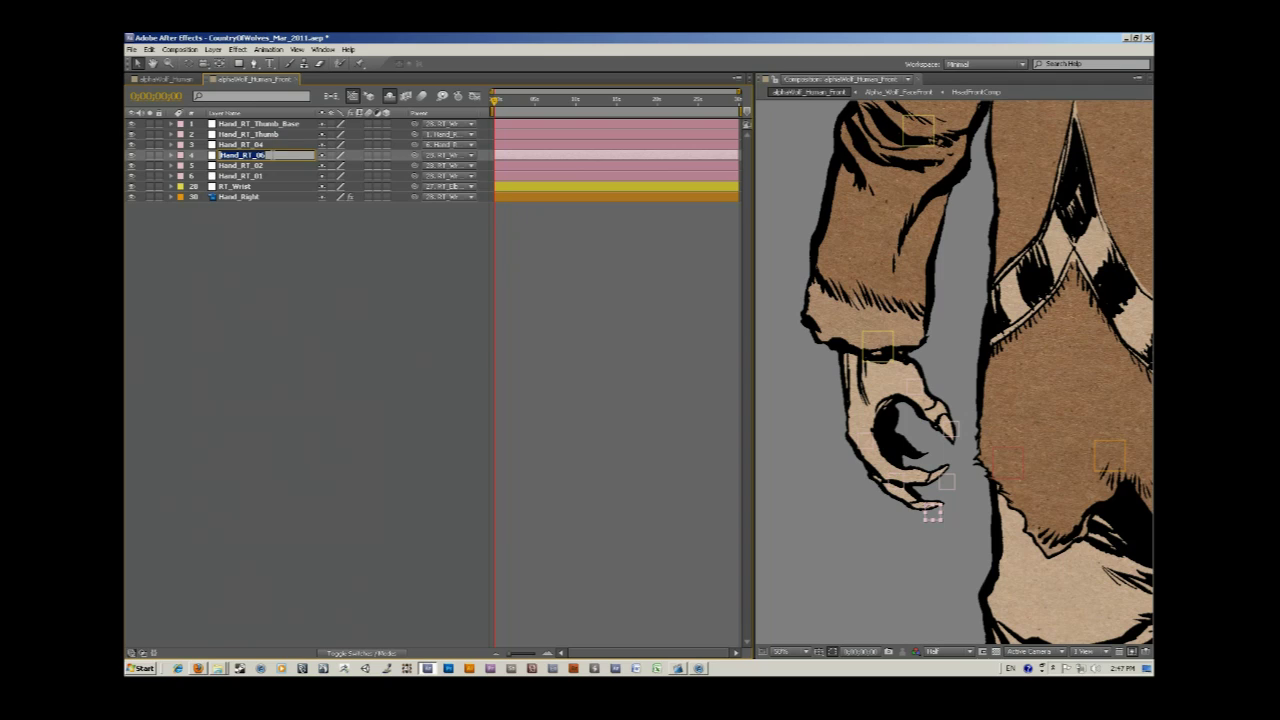
{"action": "key", "text": "End"}
{"action": "type", "text": "3"}
{"action": "key", "text": "Return"}
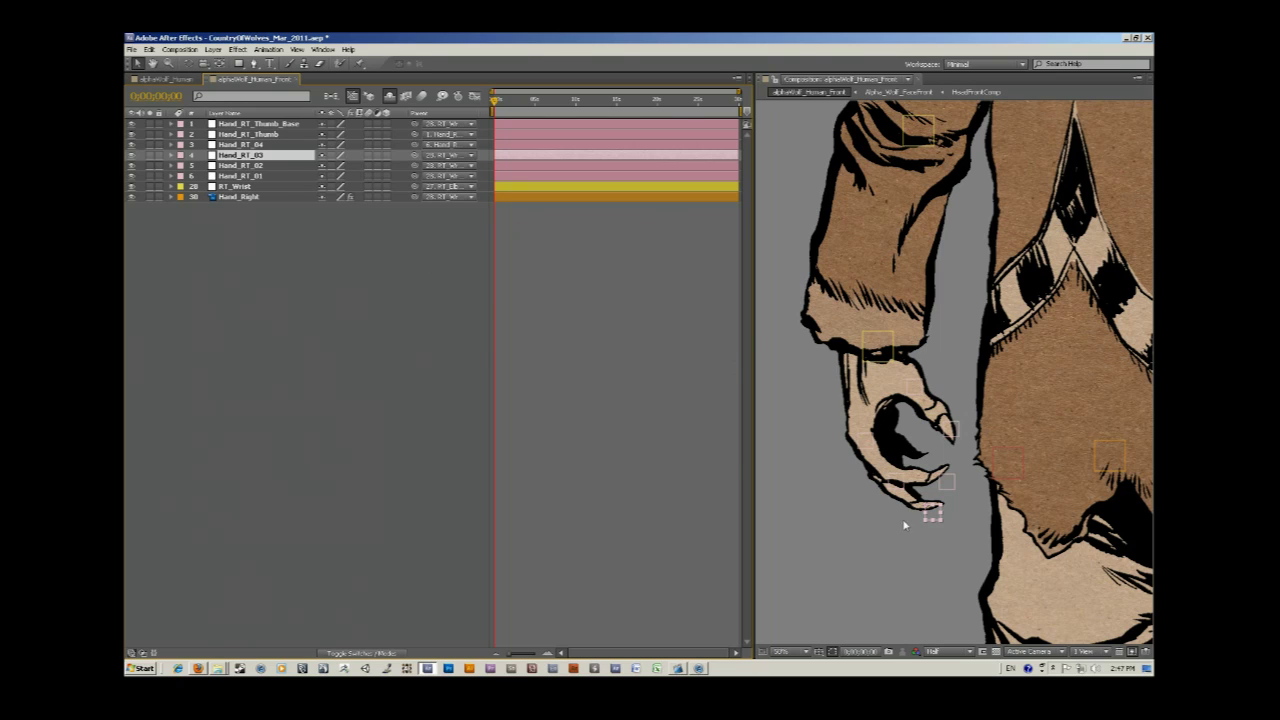
{"action": "left_click", "coordinate": [256, 166]}
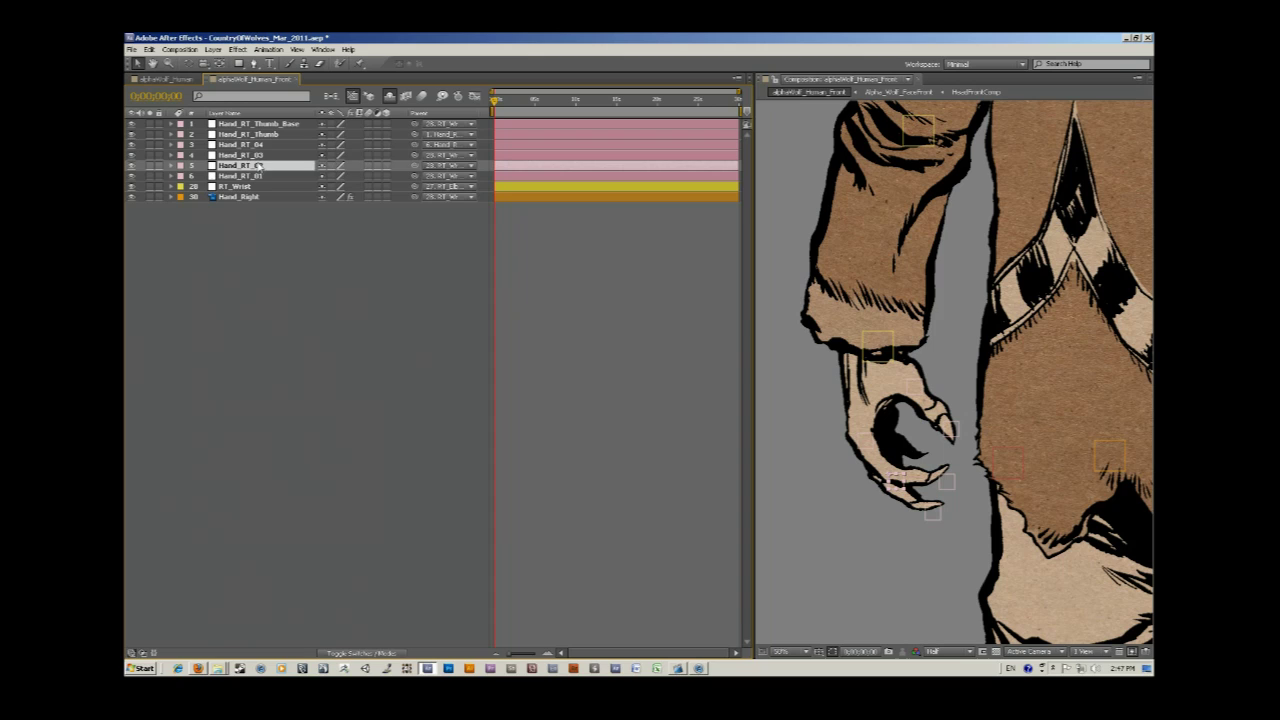
{"action": "left_click", "coordinate": [260, 157]}
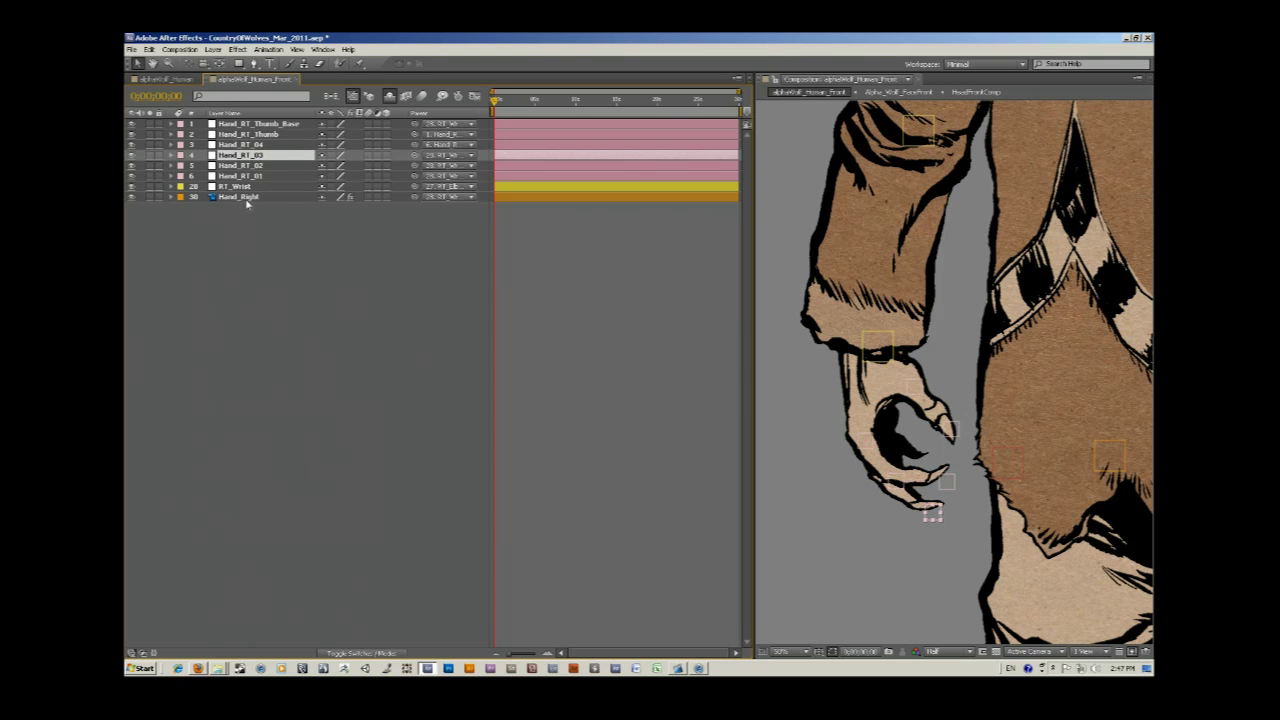
Reveal the puppet pins of the Hand_Right layer and activate the Puppet Pin tool, with the Info readout shown
{"action": "left_click", "coordinate": [247, 202]}
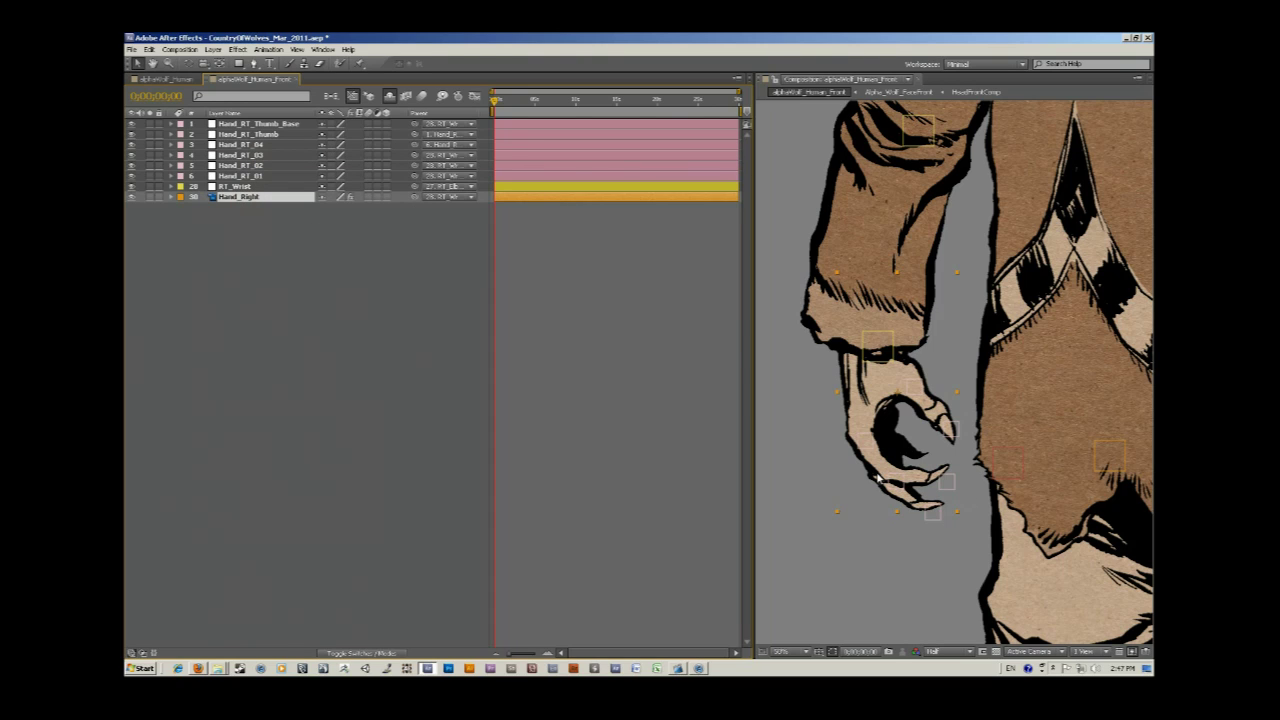
{"action": "left_click", "coordinate": [177, 198]}
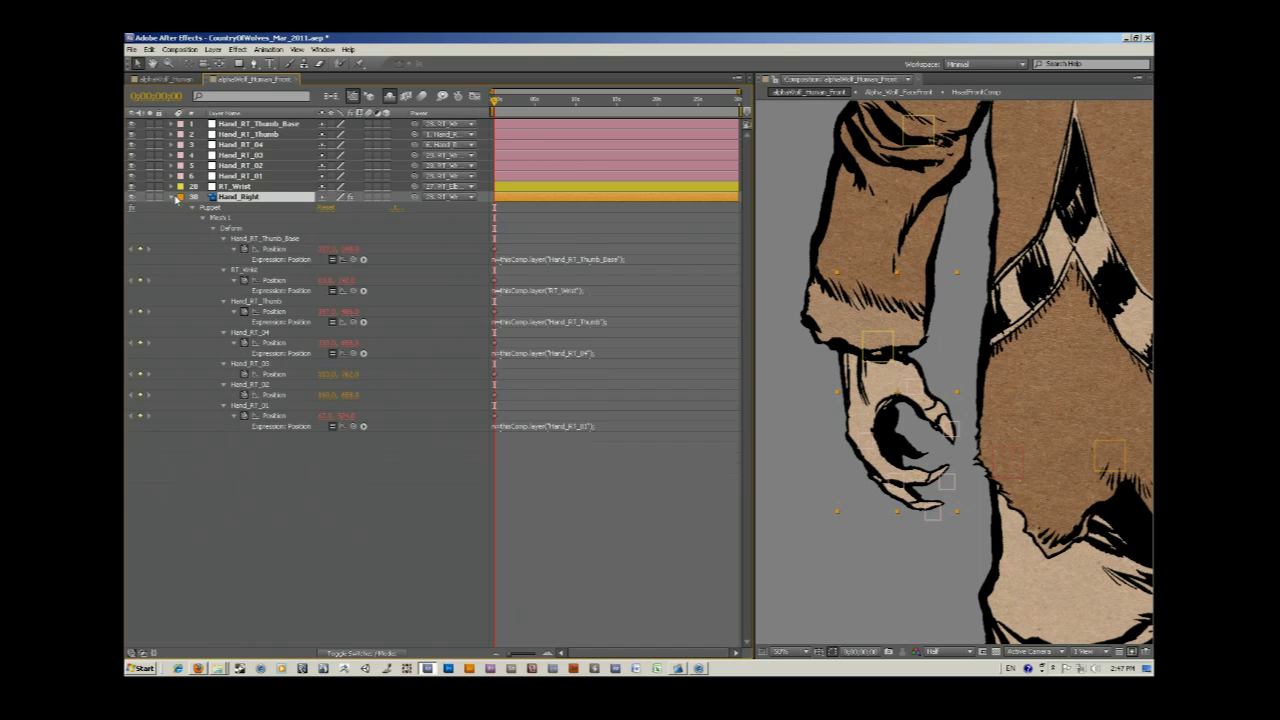
{"action": "left_click", "coordinate": [360, 63]}
{"action": "key", "text": "ctrl+2"}
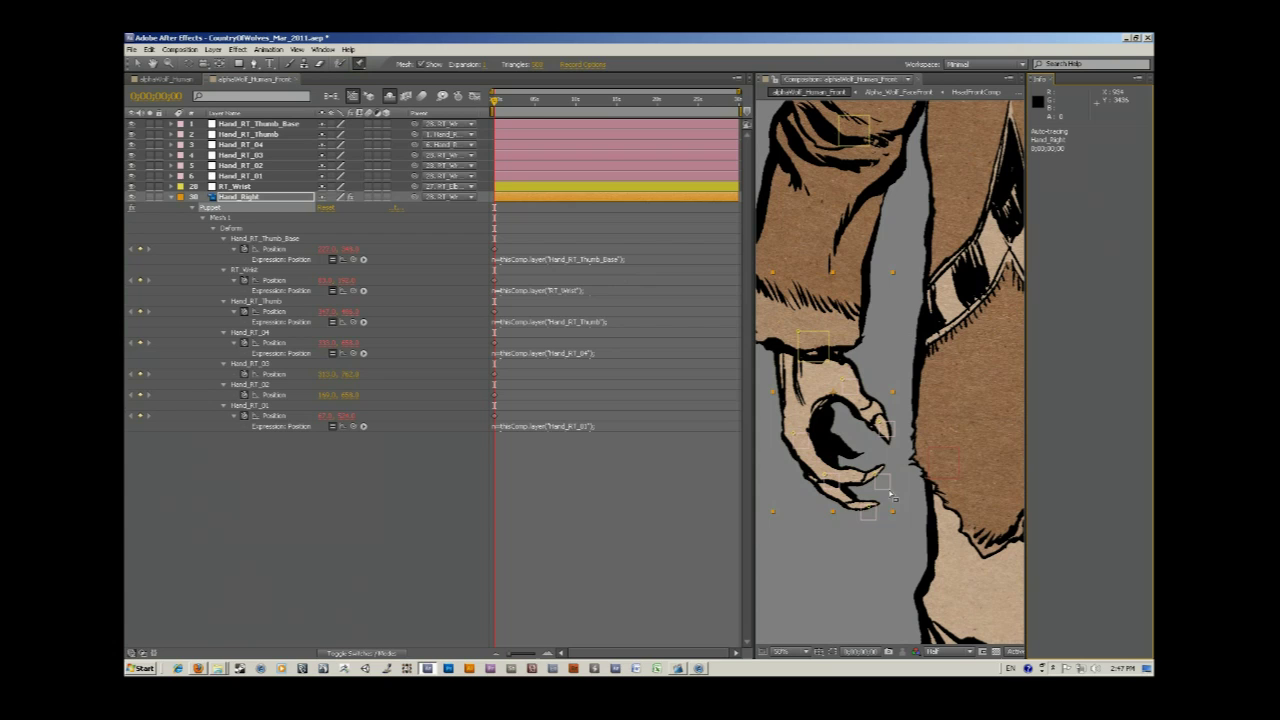
{"action": "scroll", "coordinate": [893, 541], "scroll_direction": "up", "scroll_amount": 1}
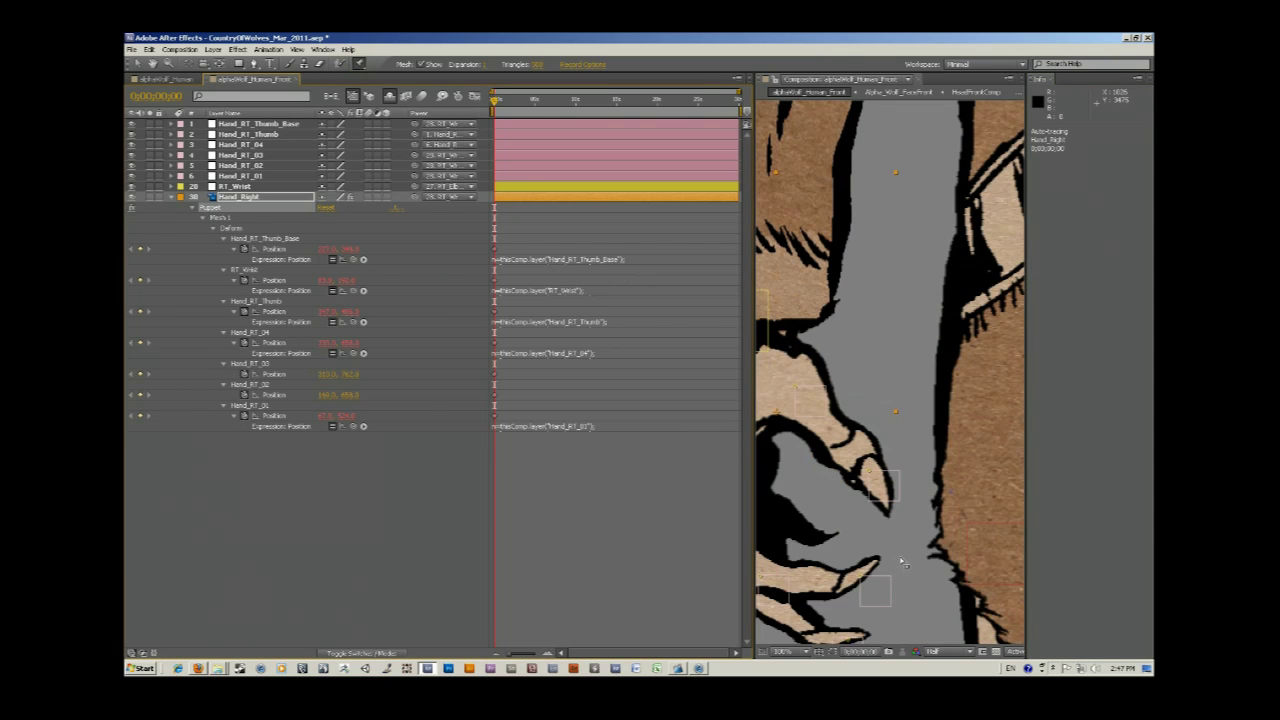
{"action": "key", "text": "space"}
{"action": "left_click_drag", "start_coordinate": [909, 556], "coordinate": [1010, 307]}
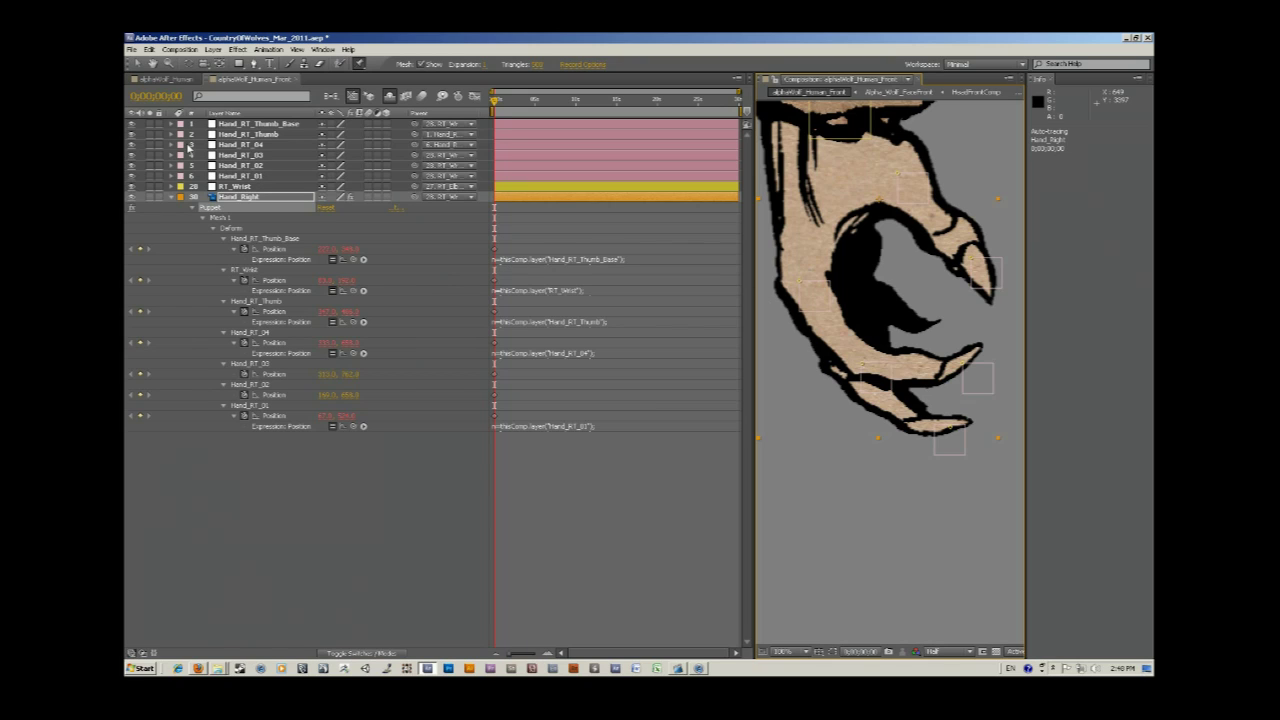
Delete the Hand_RT_03 and Hand_RT_02 pins from the Hand_Right layer's puppet mesh
{"action": "left_click", "coordinate": [252, 176]}
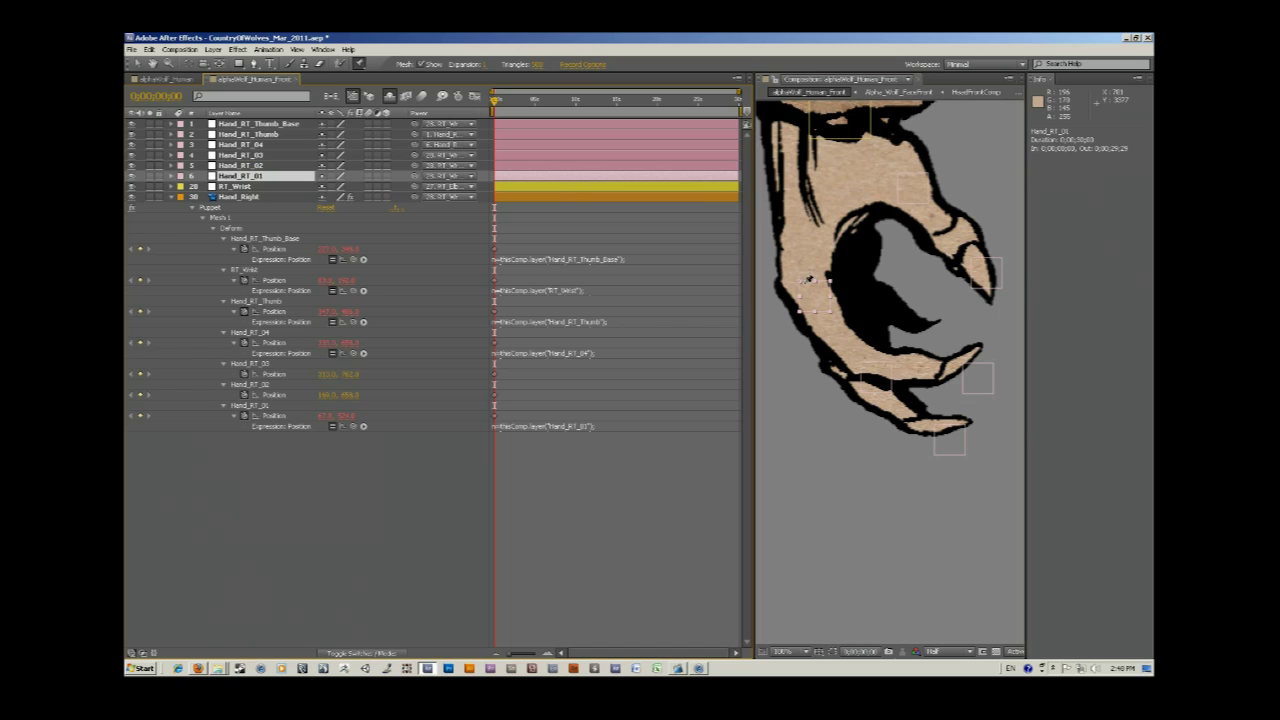
{"action": "left_click", "coordinate": [254, 198]}
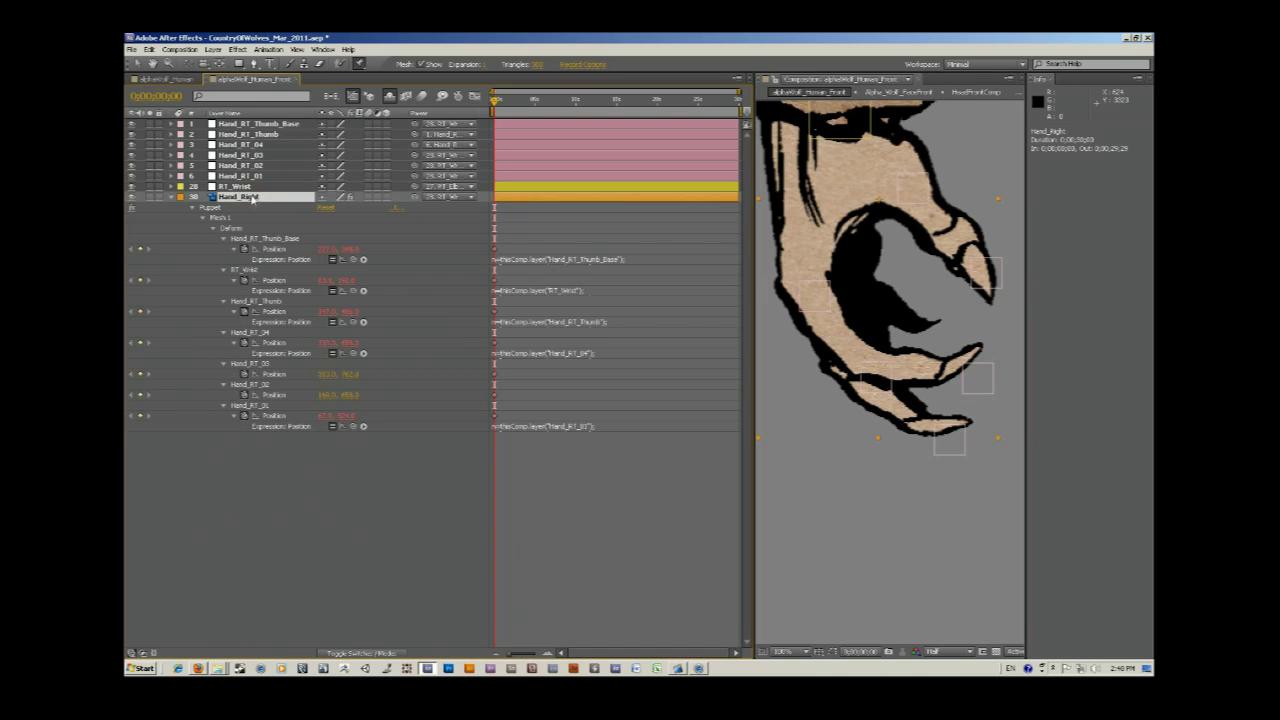
{"action": "left_click", "coordinate": [256, 365]}
{"action": "key", "text": "Delete"}
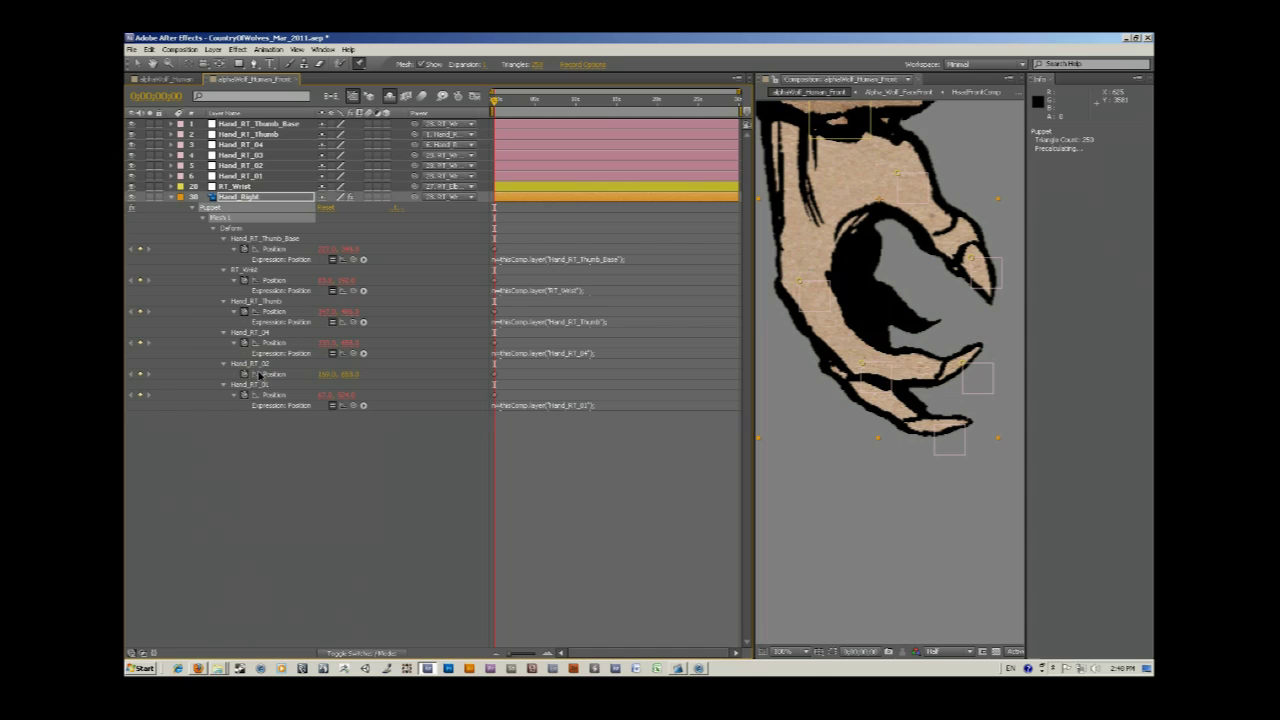
{"action": "left_click", "coordinate": [262, 366]}
{"action": "key", "text": "Delete"}
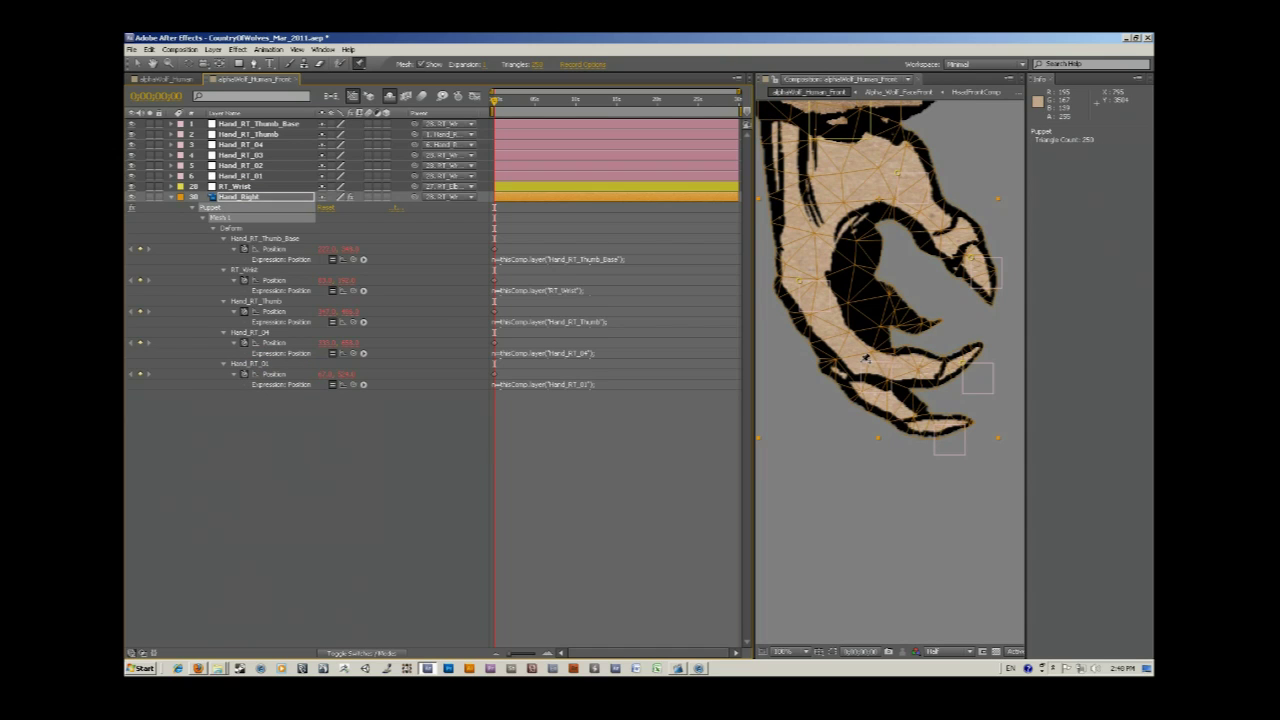
Add puppet pins at the base of the lower fingers and on the lowest fingertip, and reveal both pins' Position properties
{"action": "left_click", "coordinate": [862, 360]}
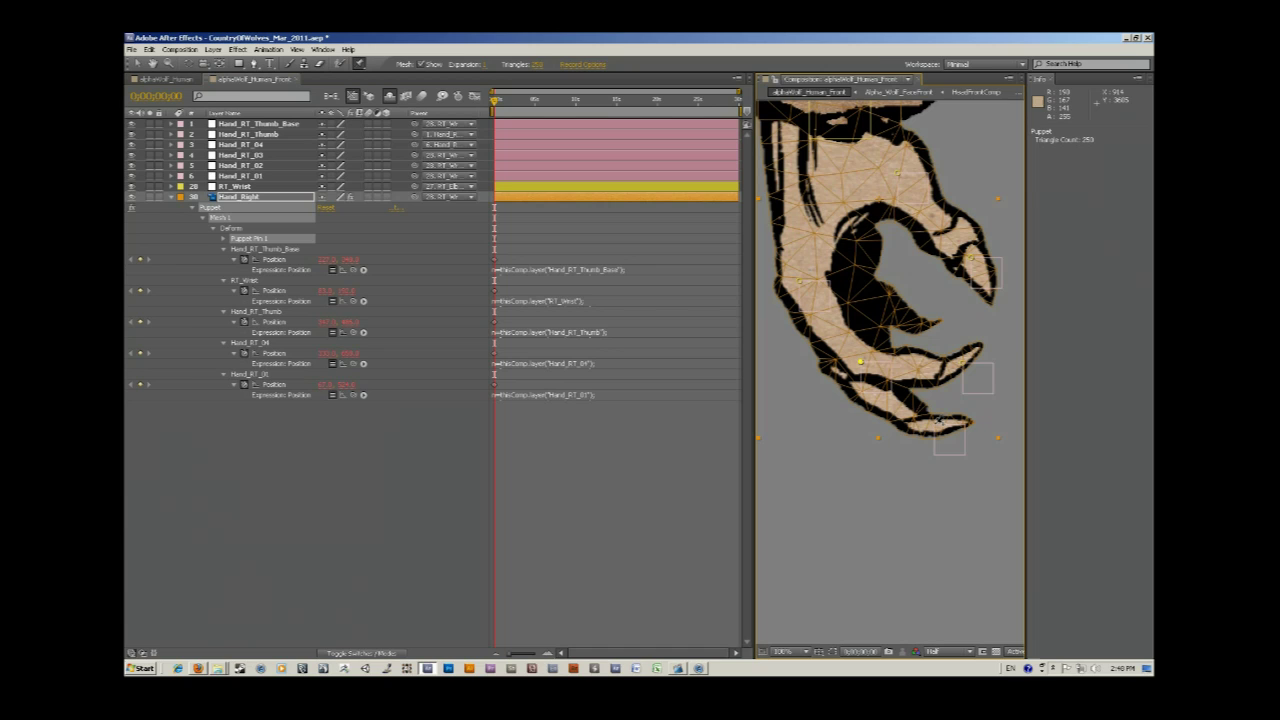
{"action": "left_click", "coordinate": [935, 421]}
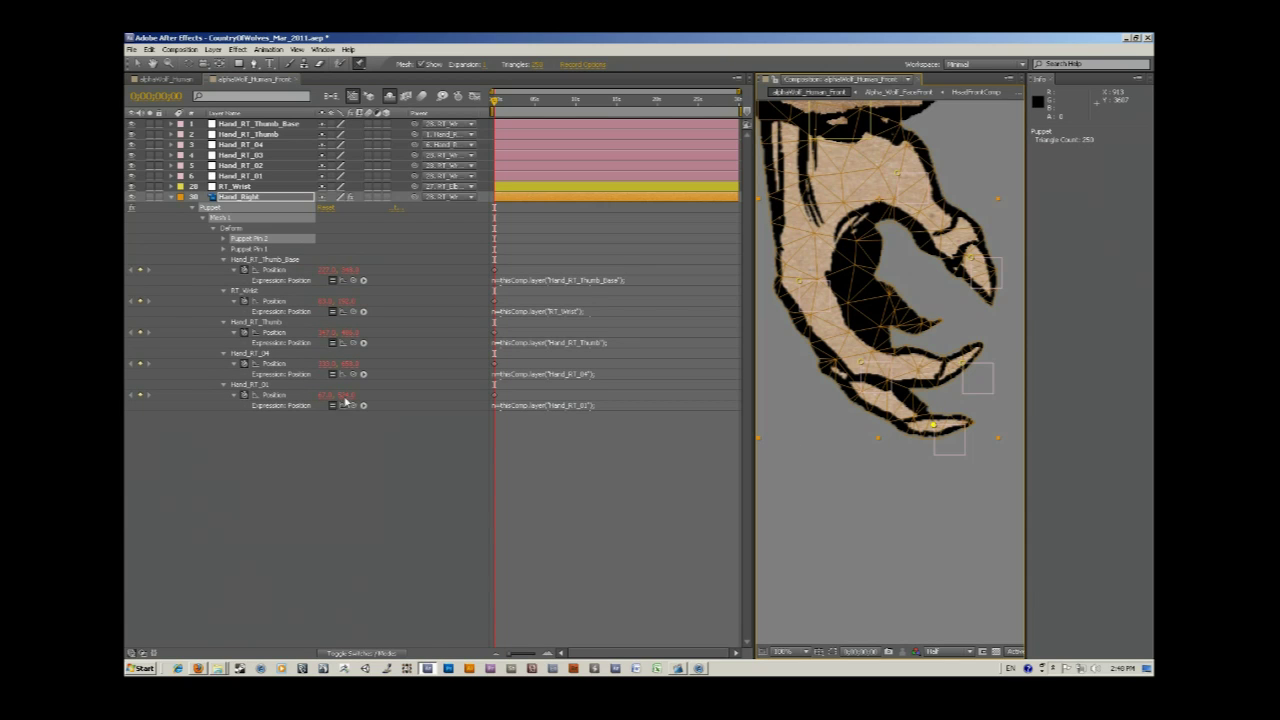
{"action": "left_click", "coordinate": [250, 249]}
{"action": "left_click", "coordinate": [224, 249]}
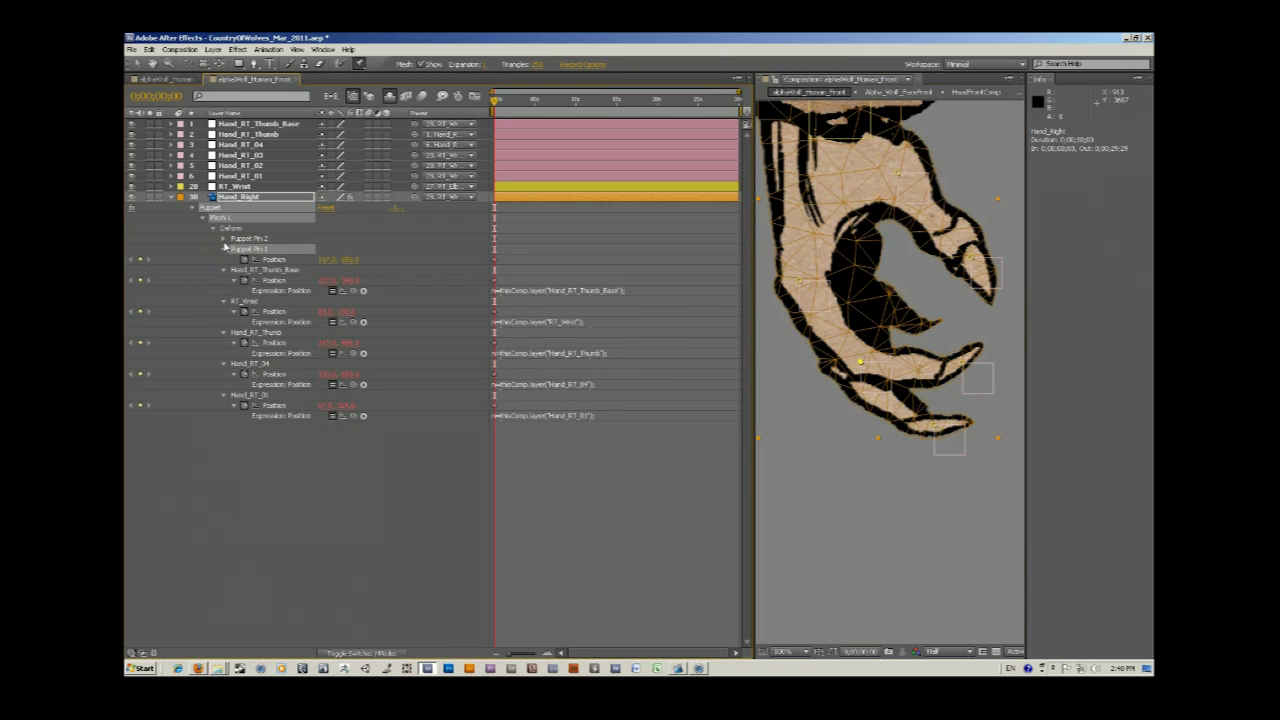
{"action": "left_click", "coordinate": [226, 240]}
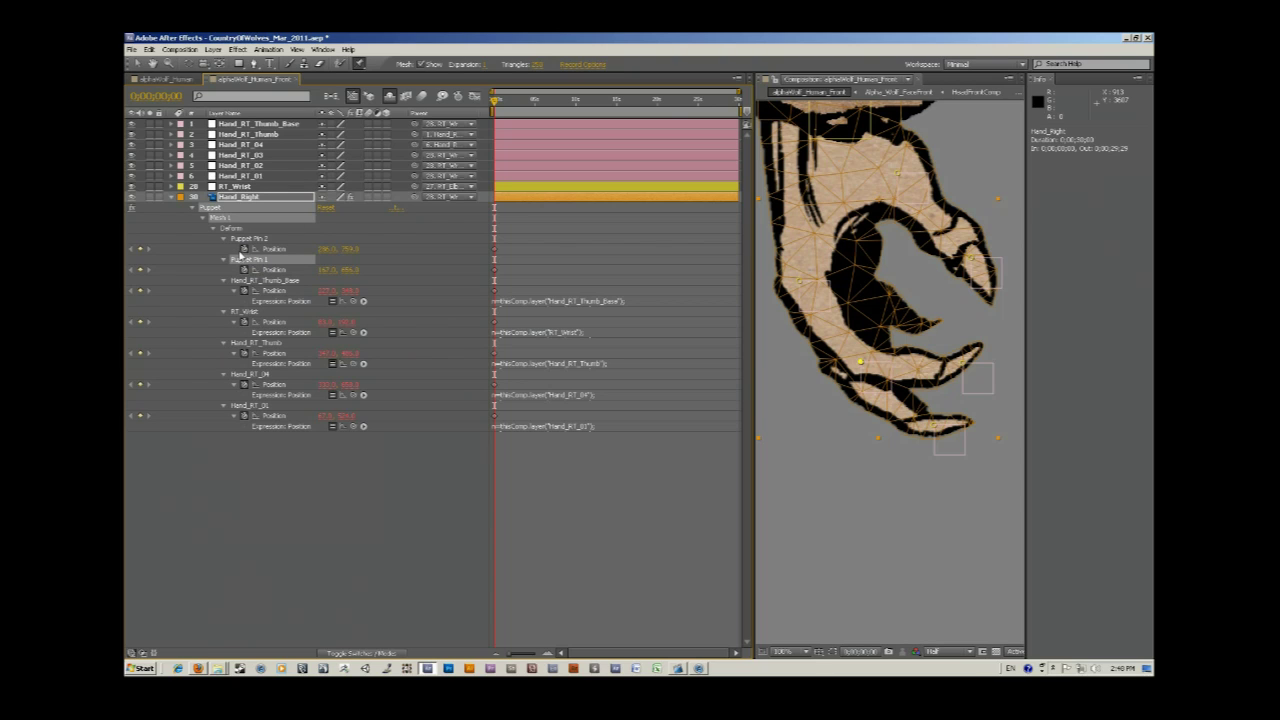
Rename Puppet Pin 1, at the base of the lower fingers, to Hand_RT_02
{"action": "left_click", "coordinate": [266, 167]}
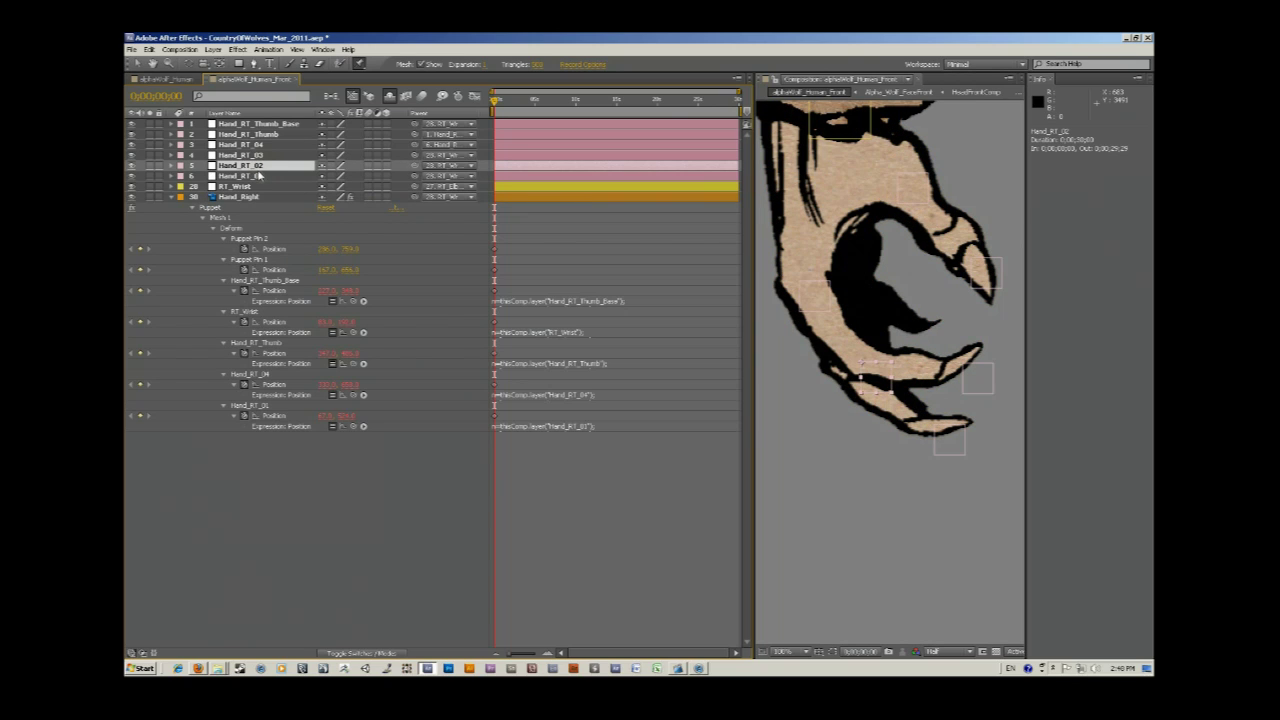
{"action": "left_click", "coordinate": [253, 262]}
{"action": "key", "text": "Return"}
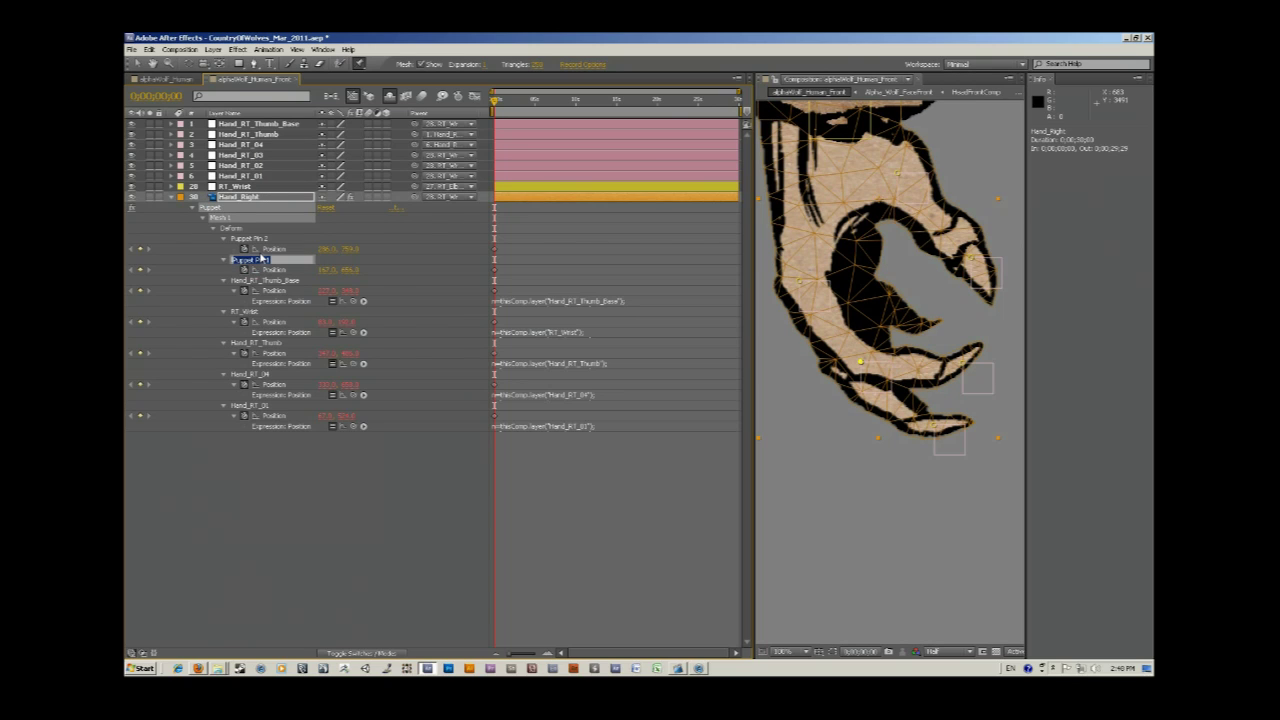
{"action": "type", "text": "Hand_RT_02"}
{"action": "key", "text": "Return"}
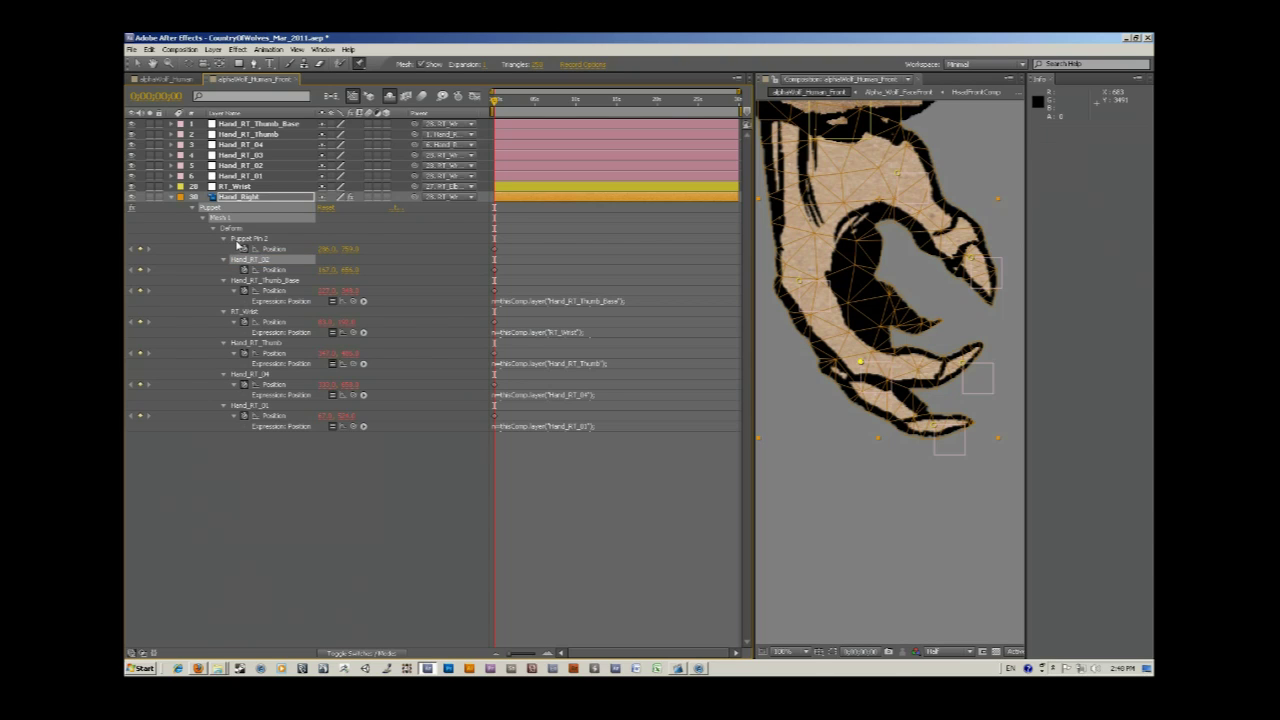
Rename Puppet Pin 2, on the lowest fingertip, to Hand_RT_03
{"action": "left_click", "coordinate": [240, 241]}
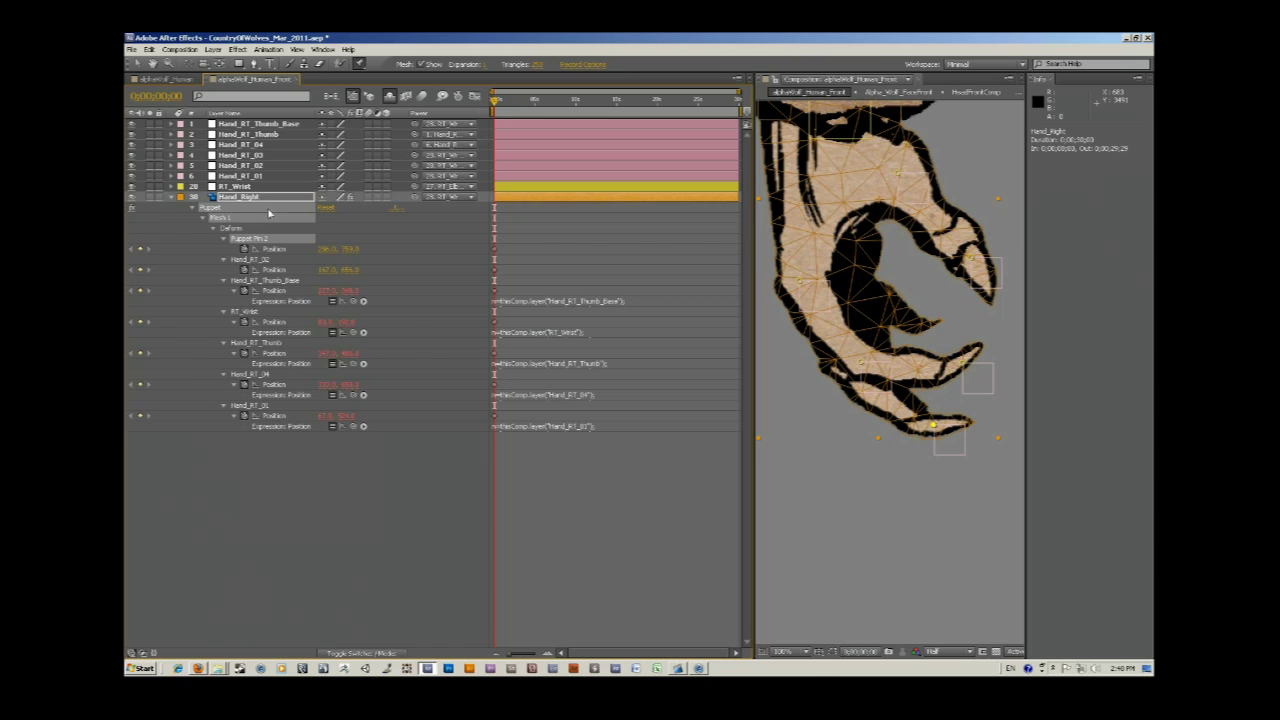
{"action": "key", "text": "Return"}
{"action": "type", "text": "Hand_RT_03"}
{"action": "key", "text": "Return"}
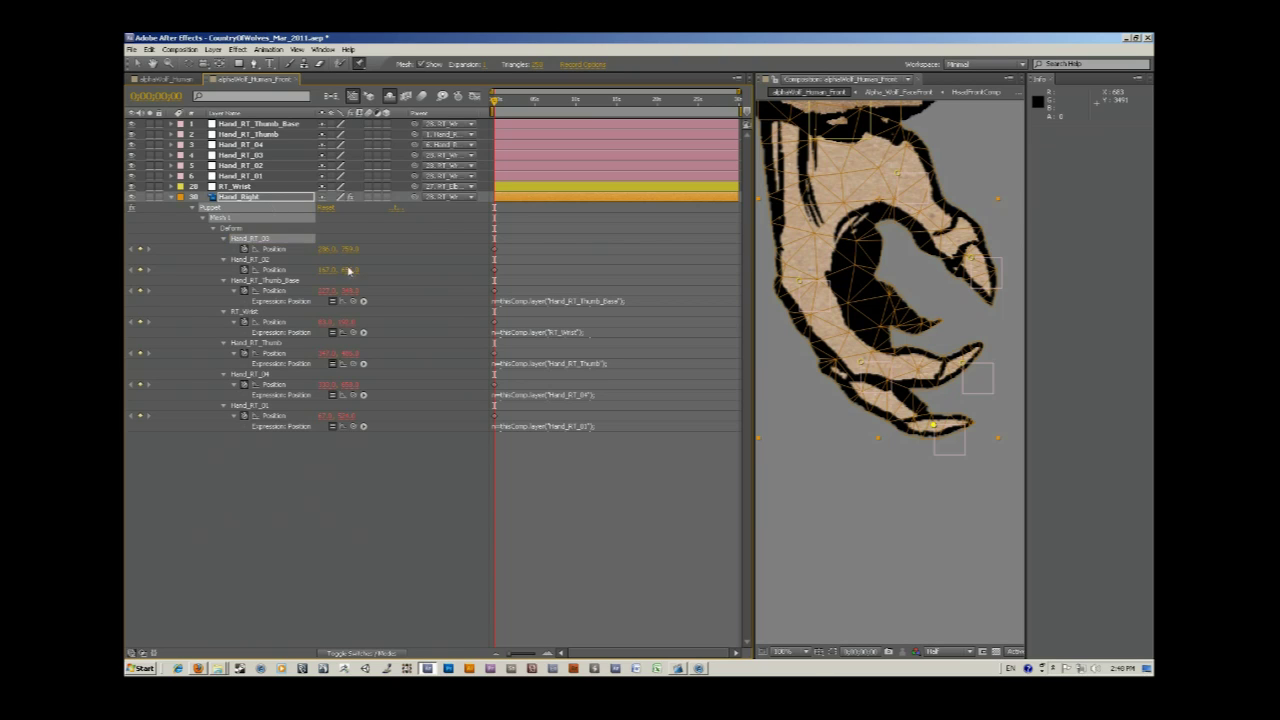
Examine the full Position expression of the Hand_RT_Thumb_Base pin and leave it unedited
{"action": "left_click", "coordinate": [551, 306]}
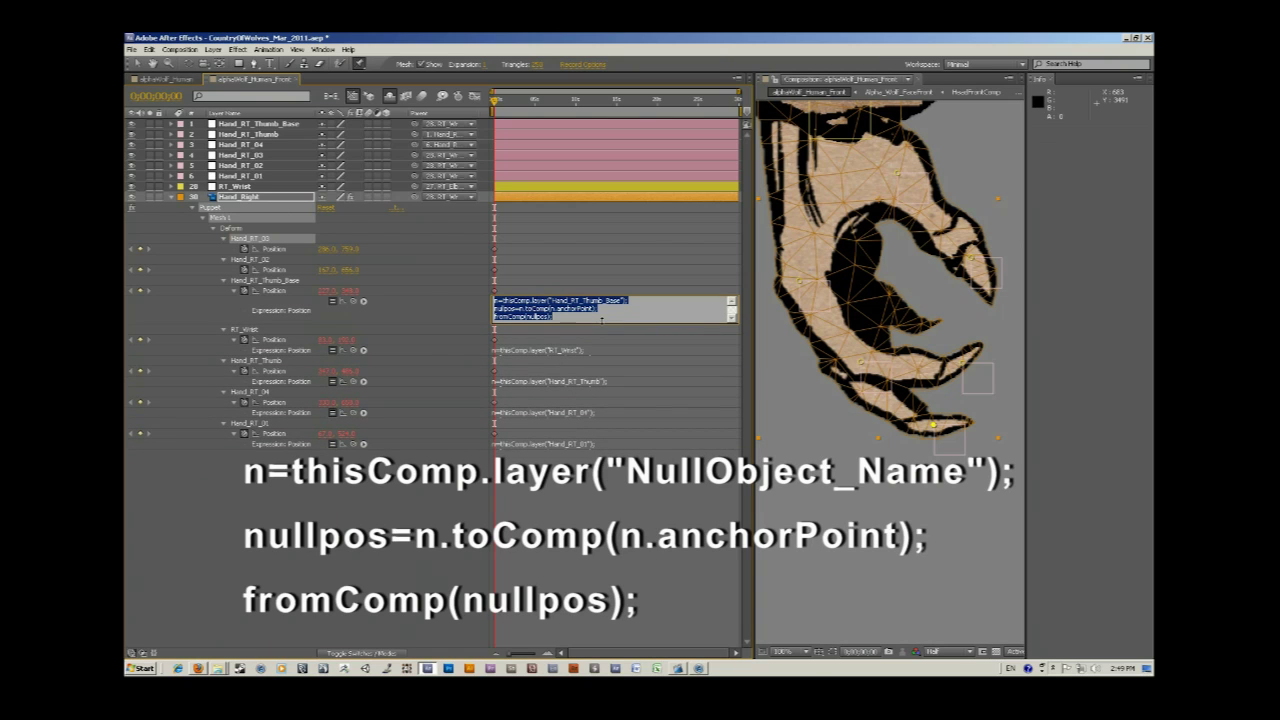
{"action": "left_click", "coordinate": [574, 315]}
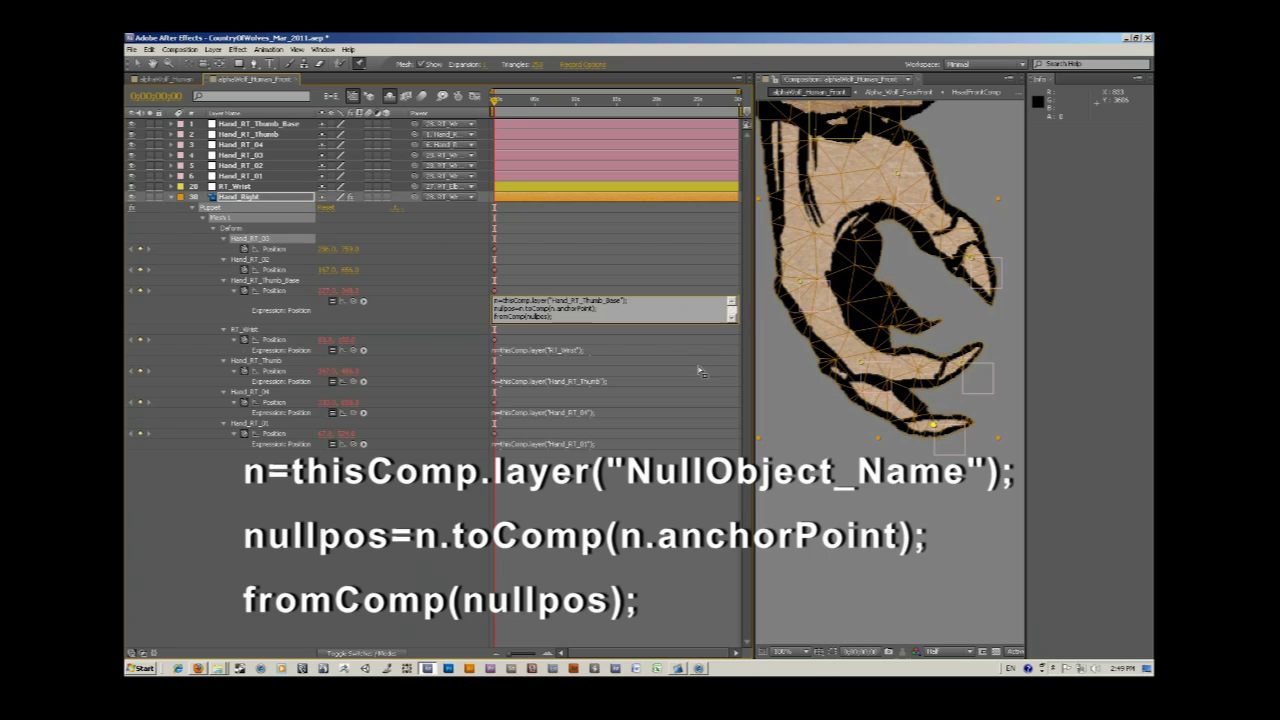
{"action": "left_click", "coordinate": [265, 240]}
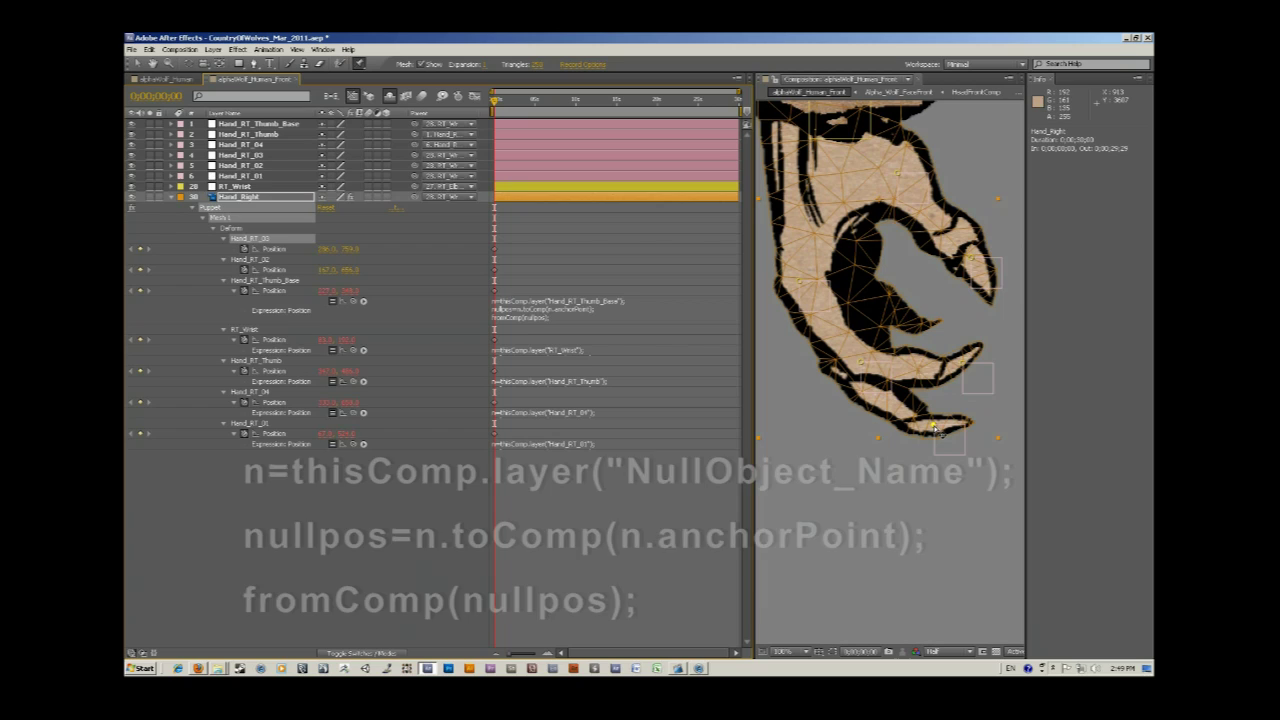
Reveal the Hand_RT_01 null's Position property and select the matching Hand_RT_01 pin for comparison
{"action": "left_click", "coordinate": [285, 175]}
{"action": "key", "text": "p"}
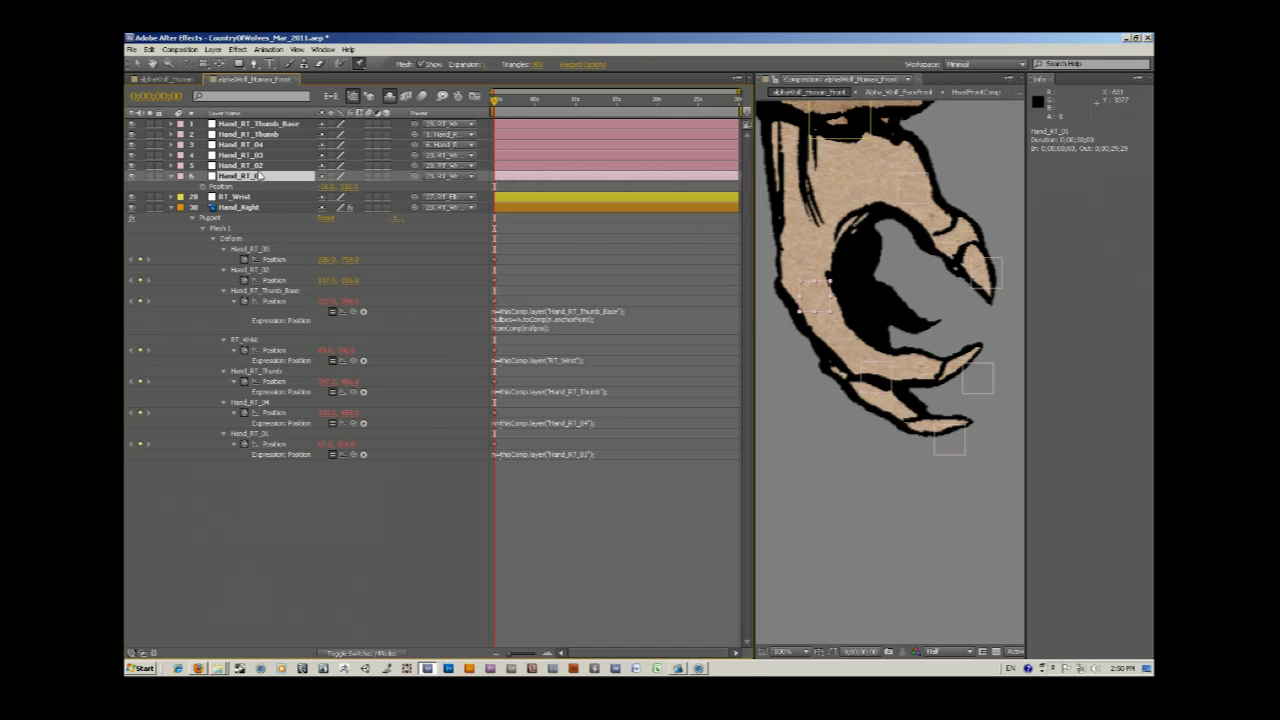
{"action": "left_click", "coordinate": [250, 436]}
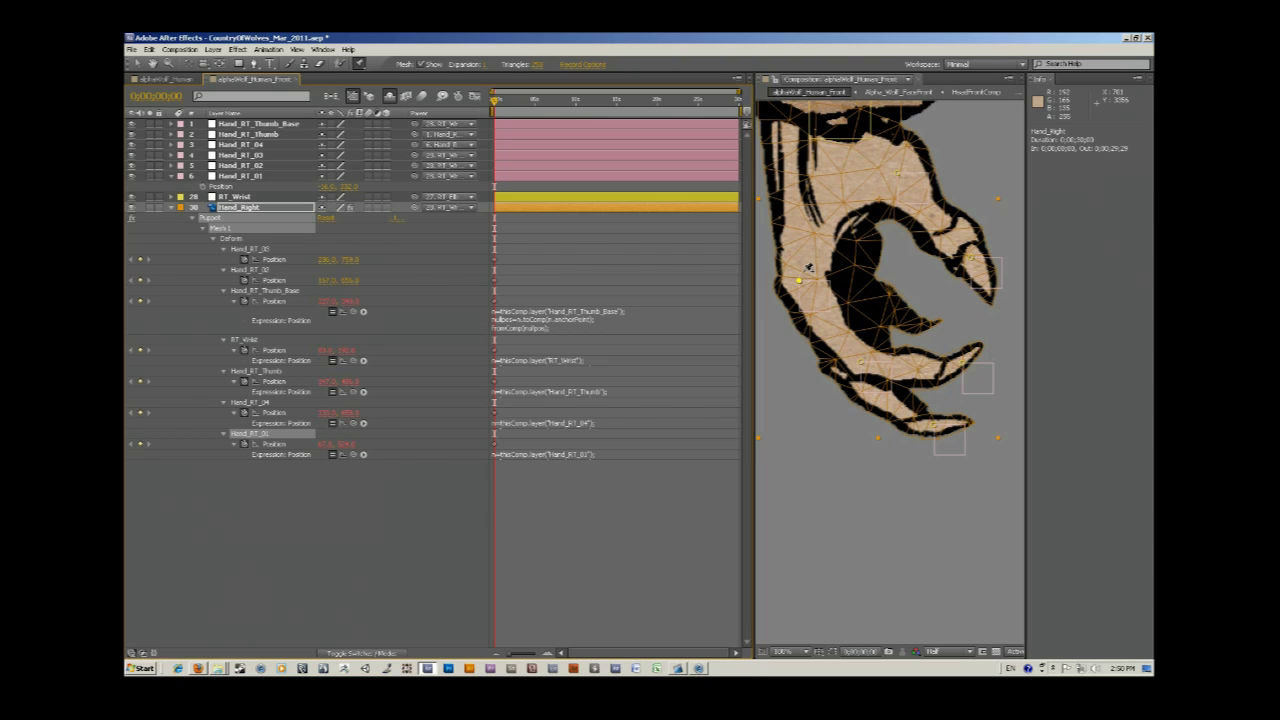
Copy the Hand_RT_Thumb_Base pin's Position expression to the Hand_RT_02 pin and change its layer reference to Hand_RT_02
{"action": "left_click", "coordinate": [512, 318]}
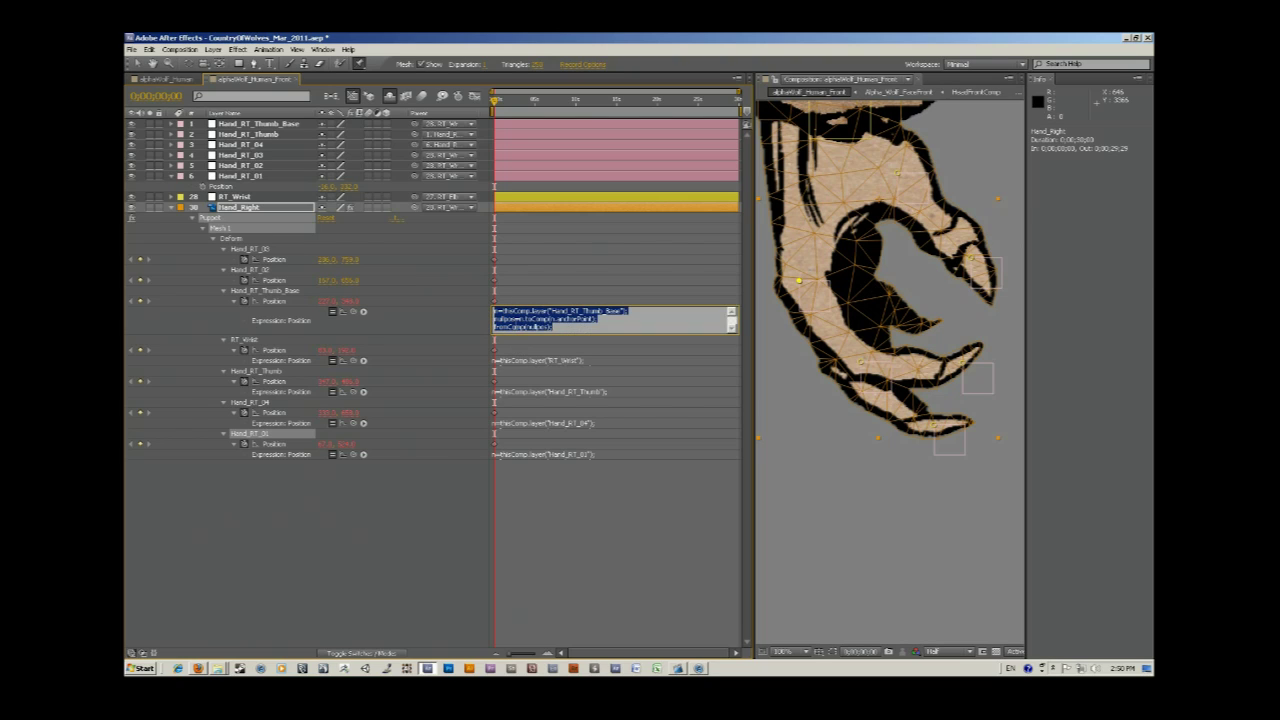
{"action": "left_click", "coordinate": [244, 281], "text": "alt"}
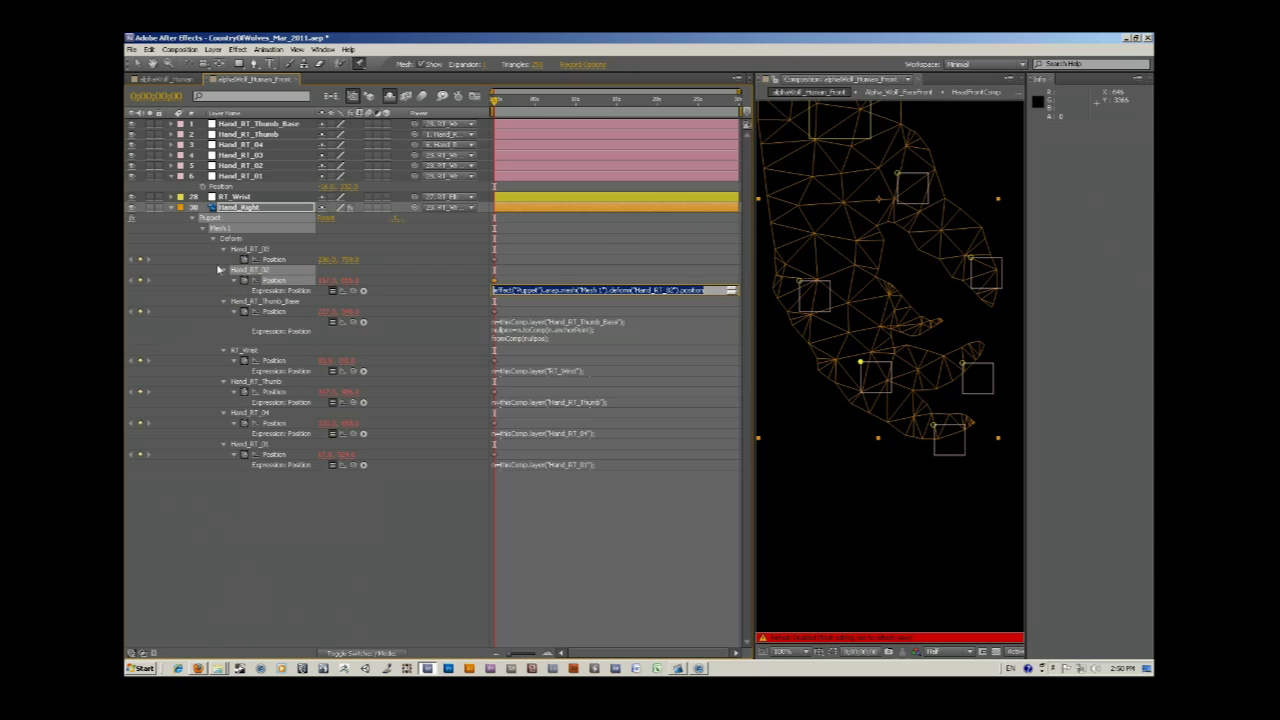
{"action": "key", "text": "ctrl+v"}
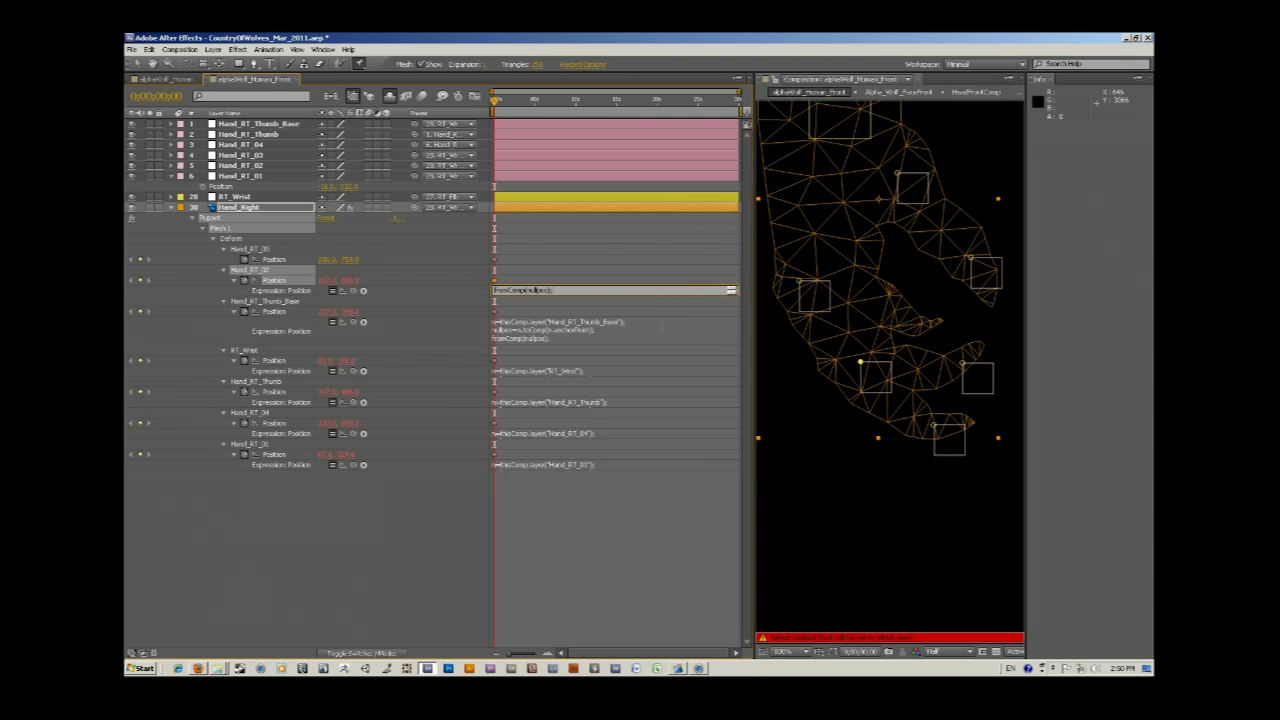
{"action": "key", "text": "Up"}
{"action": "key", "text": "Up"}
{"action": "mouse_move", "coordinate": [549, 290]}
{"action": "left_mouse_down"}
{"action": "mouse_move", "coordinate": [623, 290]}
{"action": "mouse_move", "coordinate": [561, 290]}
{"action": "left_mouse_up"}
{"action": "key", "text": "BackSpace"}
{"action": "key", "text": "Return"}
{"action": "key", "text": "BackSpace"}
{"action": "key", "text": "KP_Enter"}
{"action": "left_click", "coordinate": [713, 418]}
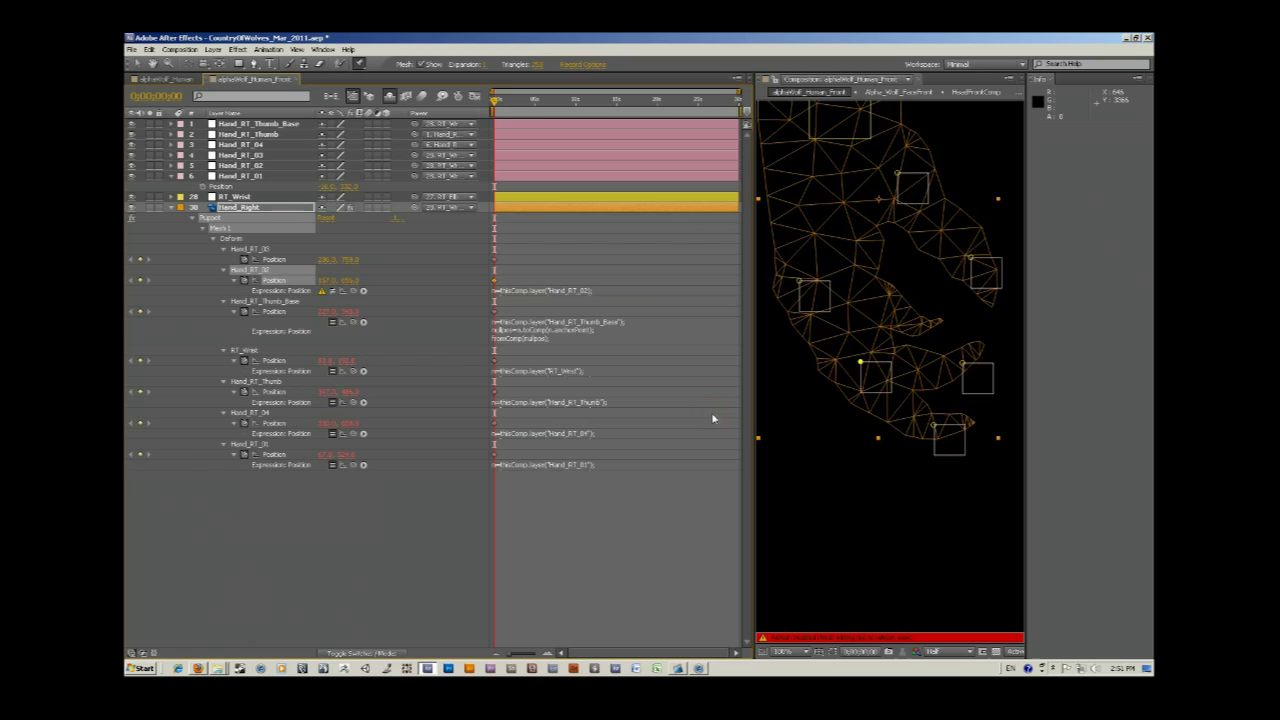
Correct the Hand_RT_02 pin's expression by adding the missing closing quotation mark, so its first line reads n=thisComp.layer("Hand_RT_02");
{"action": "left_click", "coordinate": [587, 293]}
{"action": "type", "text": "nullpos=n.toComp(n.anchorPoint); fromComp(nullpos);"}
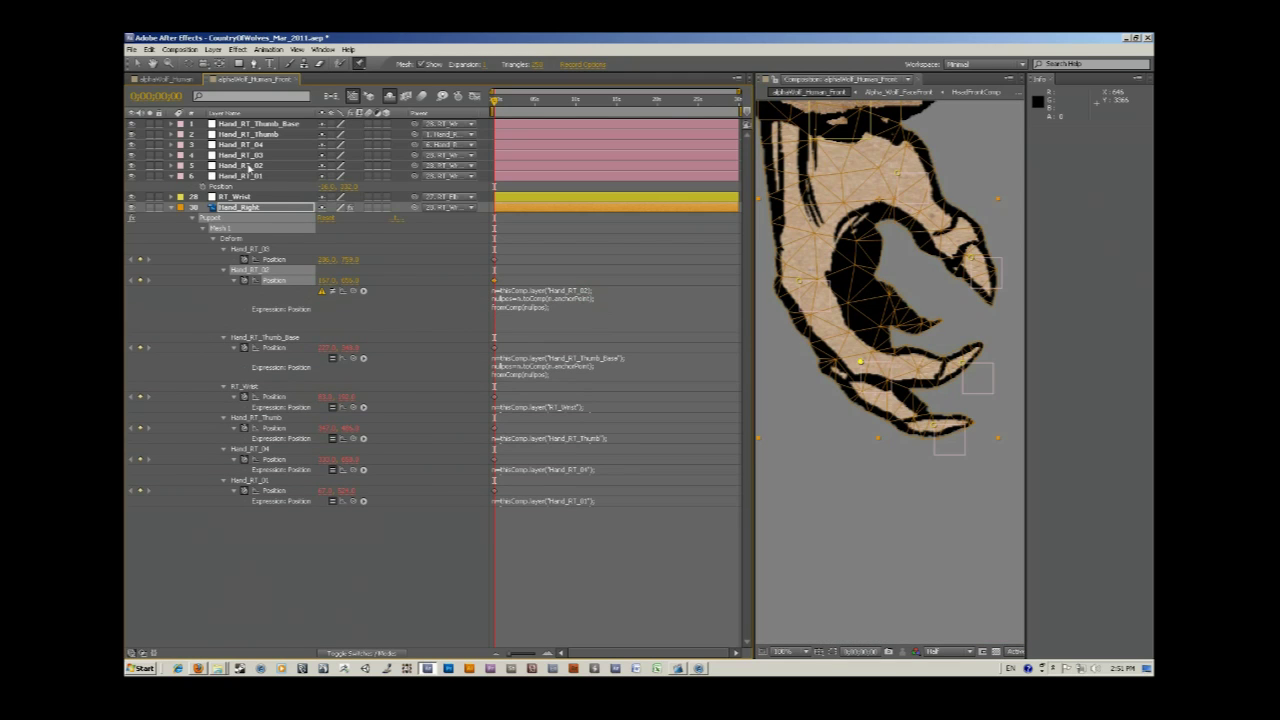
{"action": "left_click", "coordinate": [250, 166]}
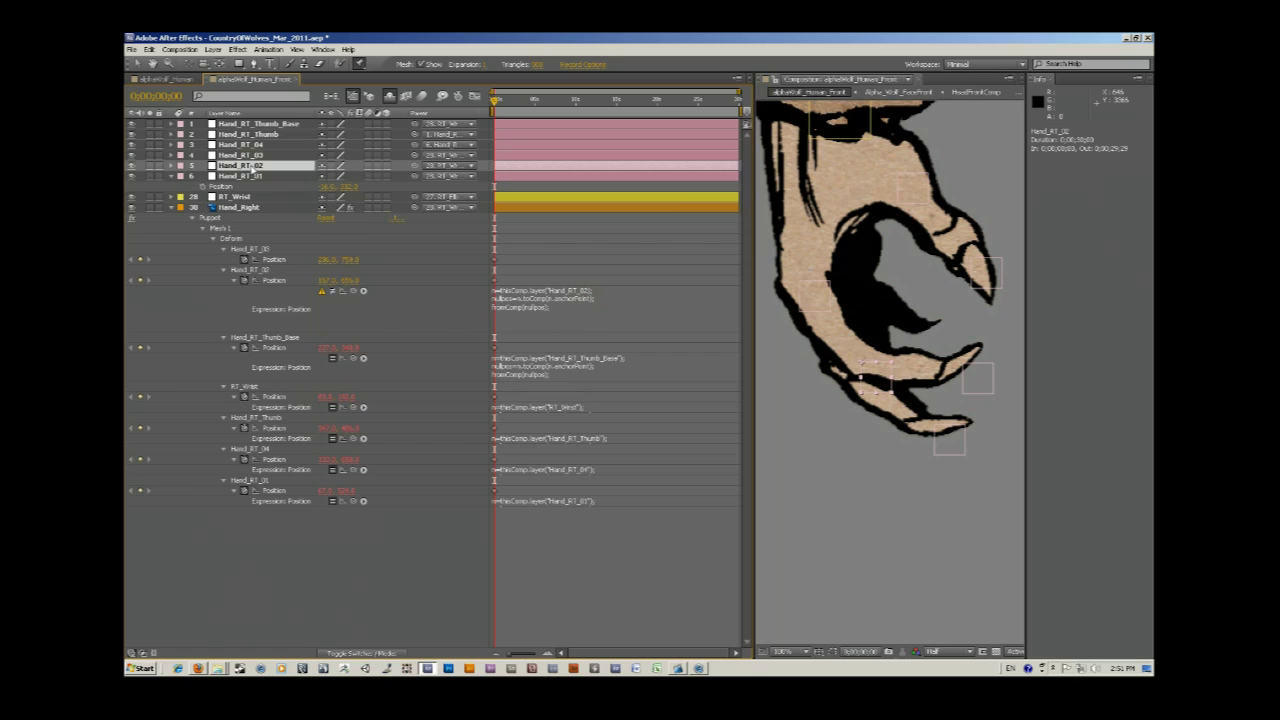
{"action": "left_click", "coordinate": [571, 297]}
{"action": "left_click", "coordinate": [581, 294]}
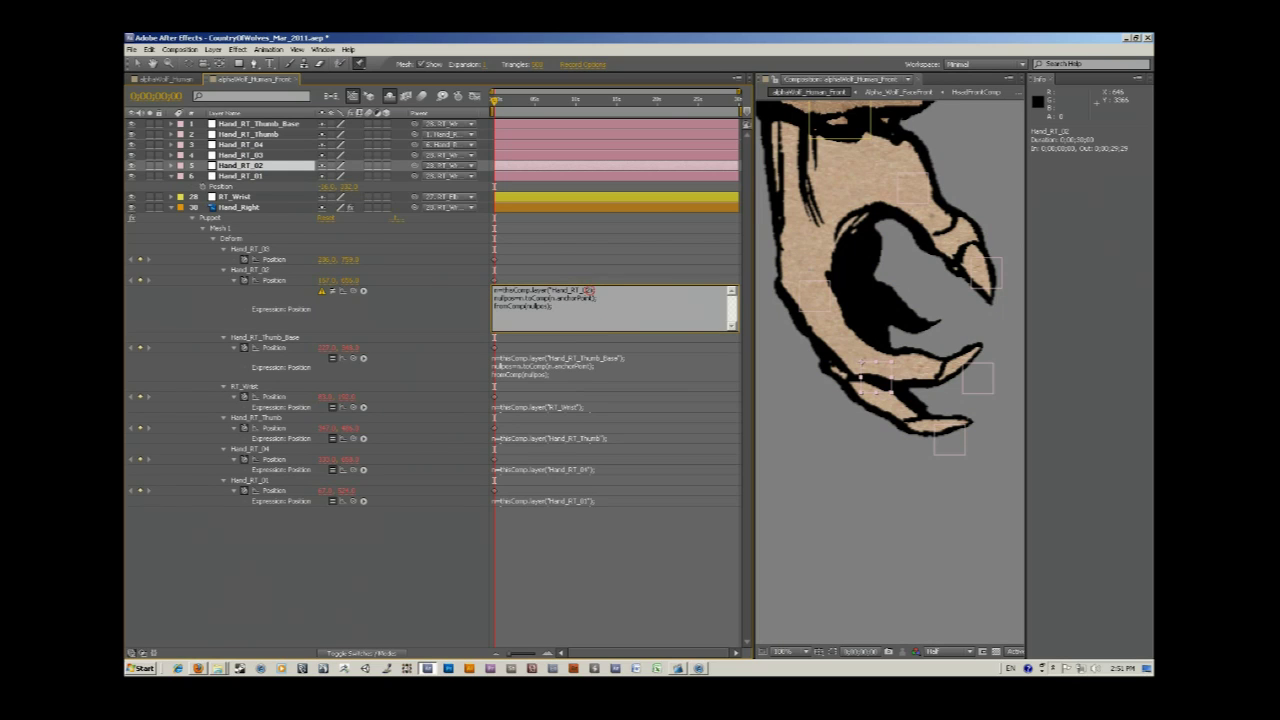
{"action": "left_click", "coordinate": [687, 385]}
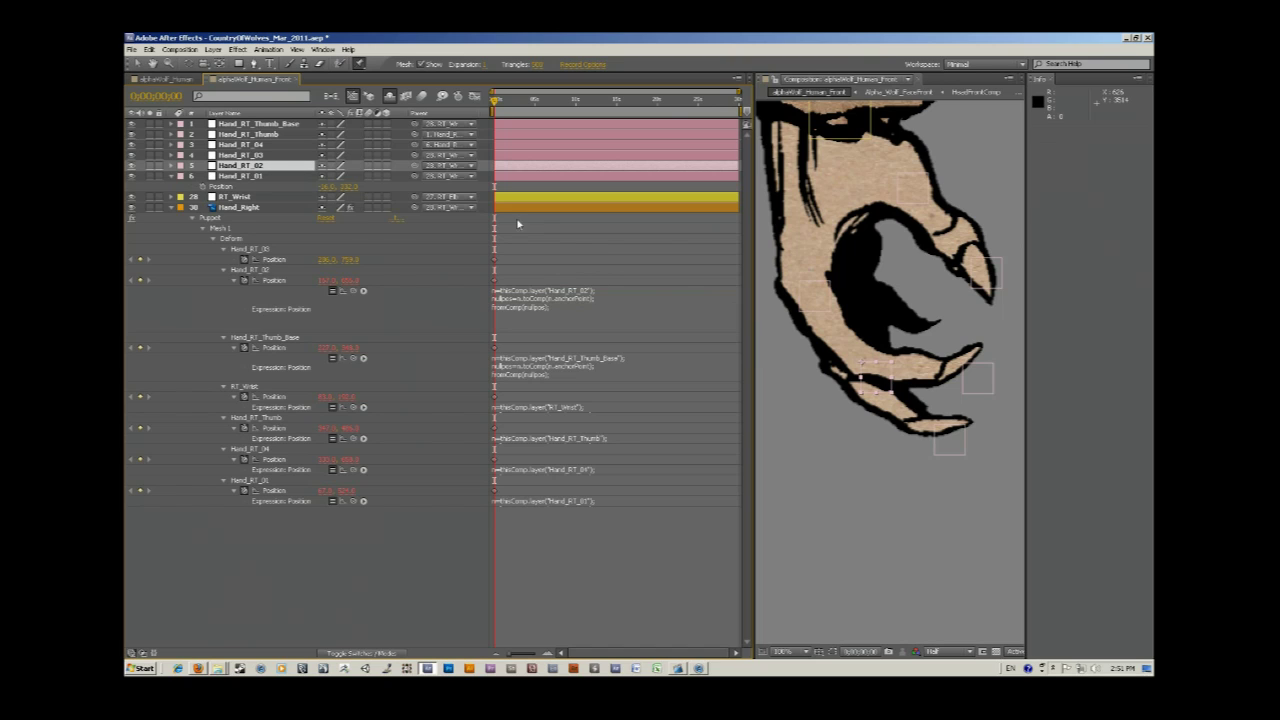
Test the Hand_RT_02 pin link by moving the Hand_RT_02 null with the Selection tool, and undo the move
{"action": "left_click", "coordinate": [285, 281]}
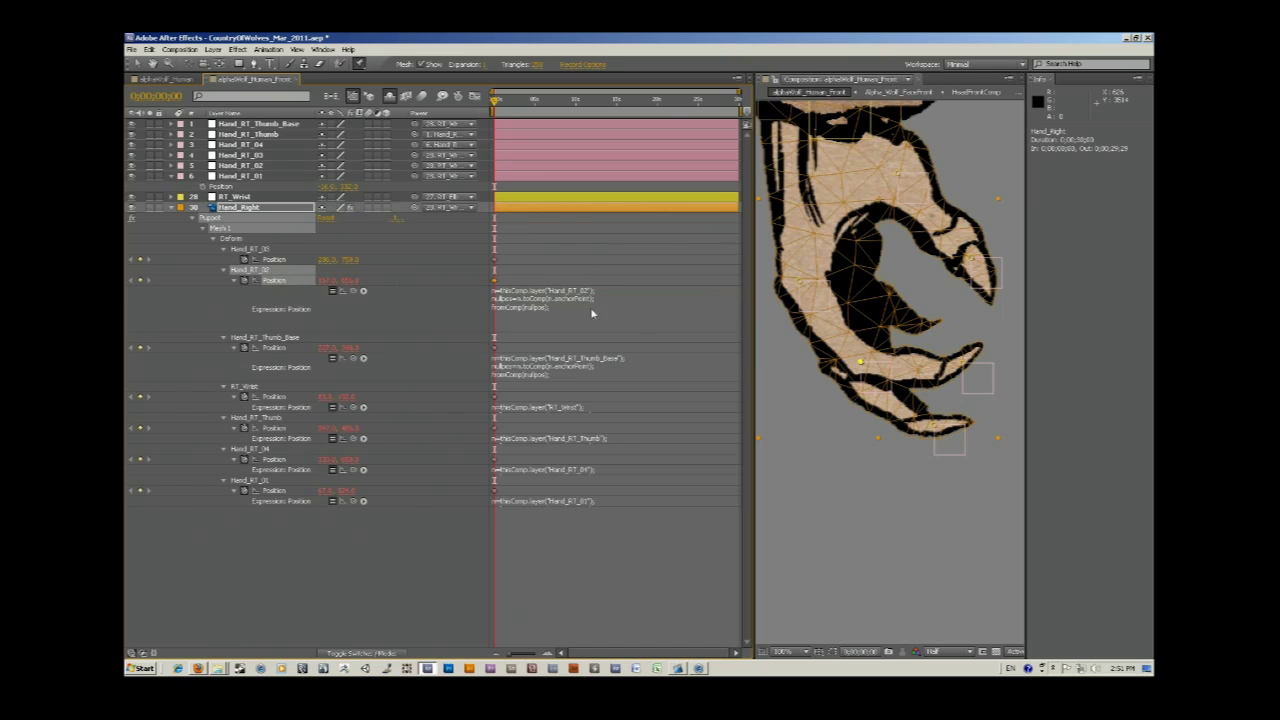
{"action": "left_click", "coordinate": [254, 169]}
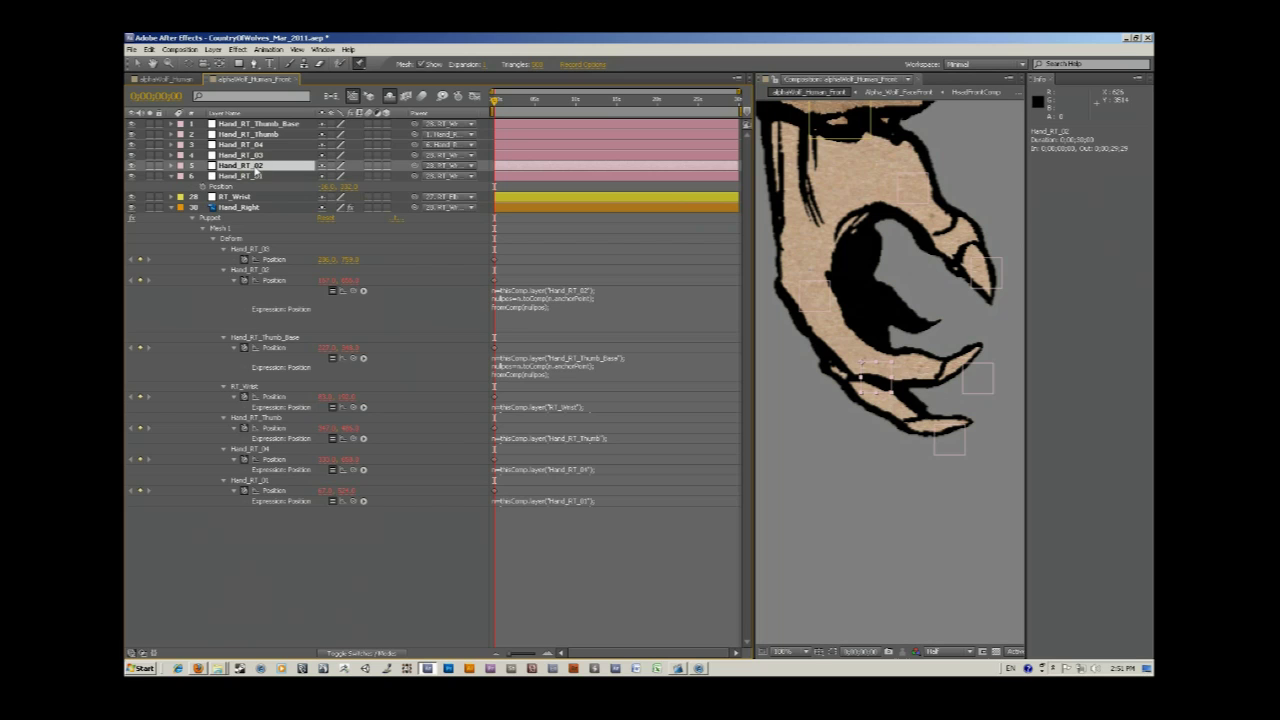
{"action": "key", "text": "v"}
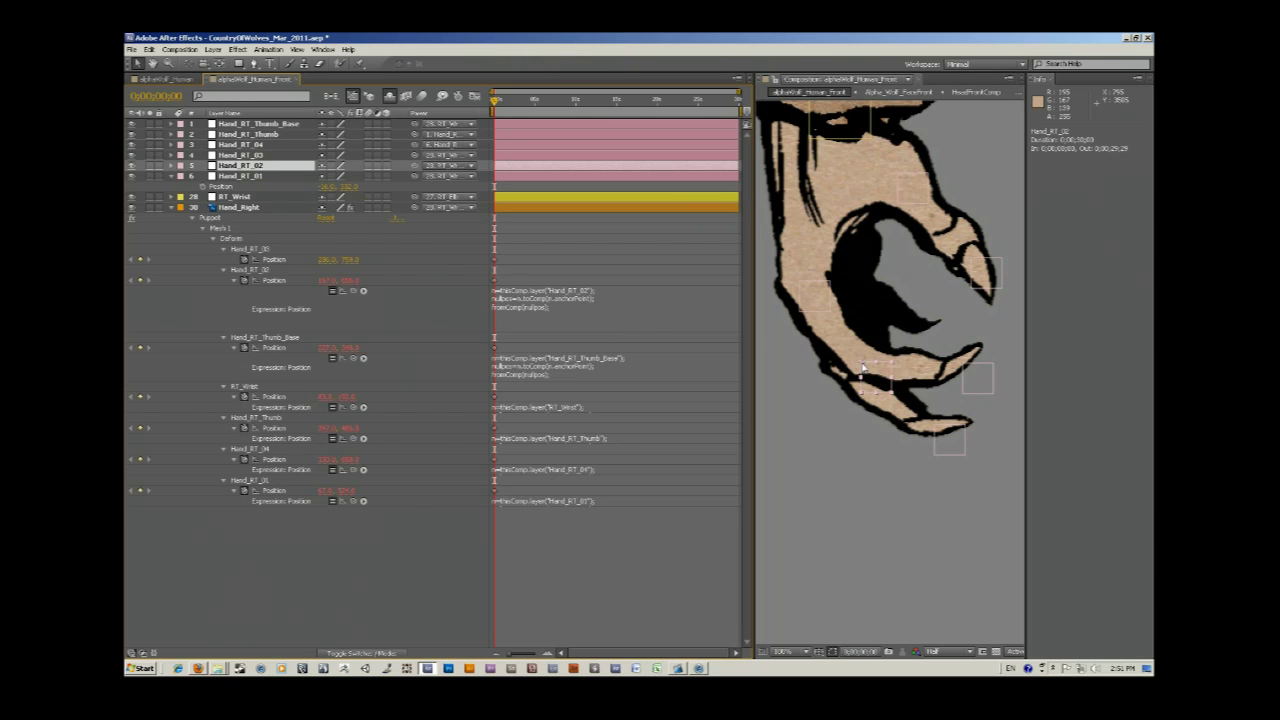
{"action": "mouse_move", "coordinate": [862, 368]}
{"action": "left_mouse_down"}
{"action": "mouse_move", "coordinate": [832, 378]}
{"action": "mouse_move", "coordinate": [864, 351]}
{"action": "mouse_move", "coordinate": [851, 366]}
{"action": "left_mouse_up"}
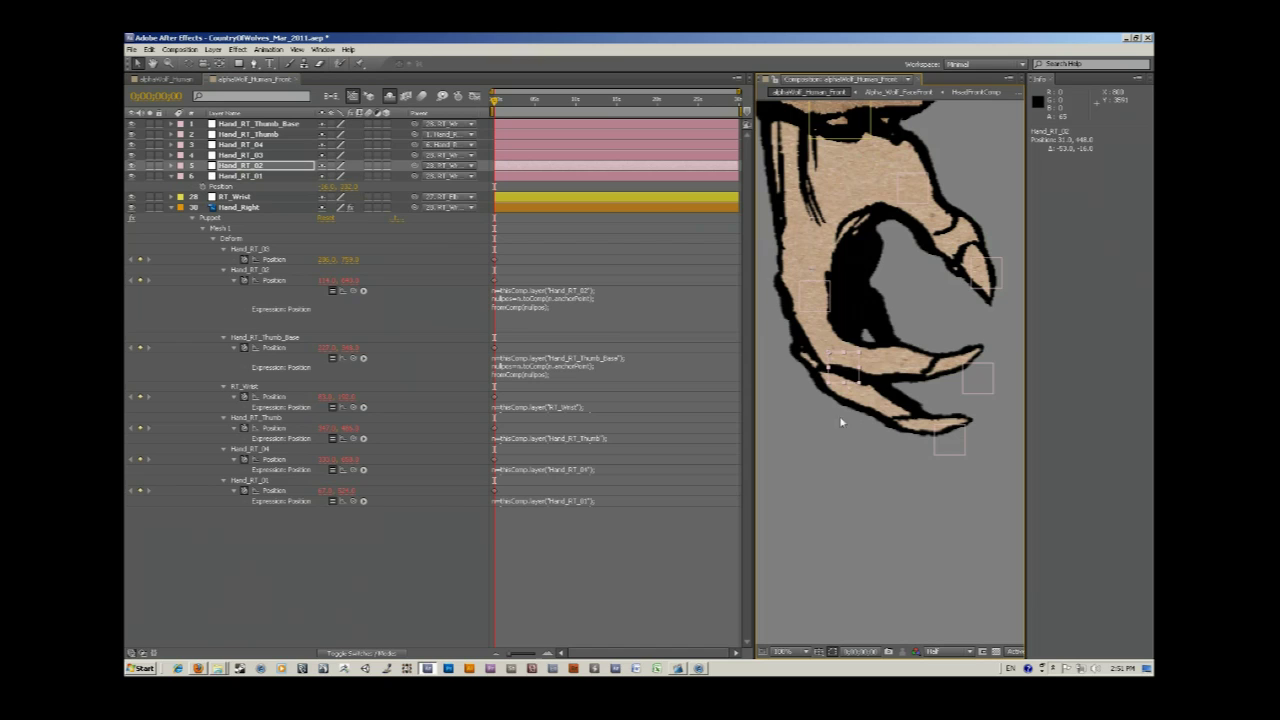
{"action": "key", "text": "ctrl+z"}
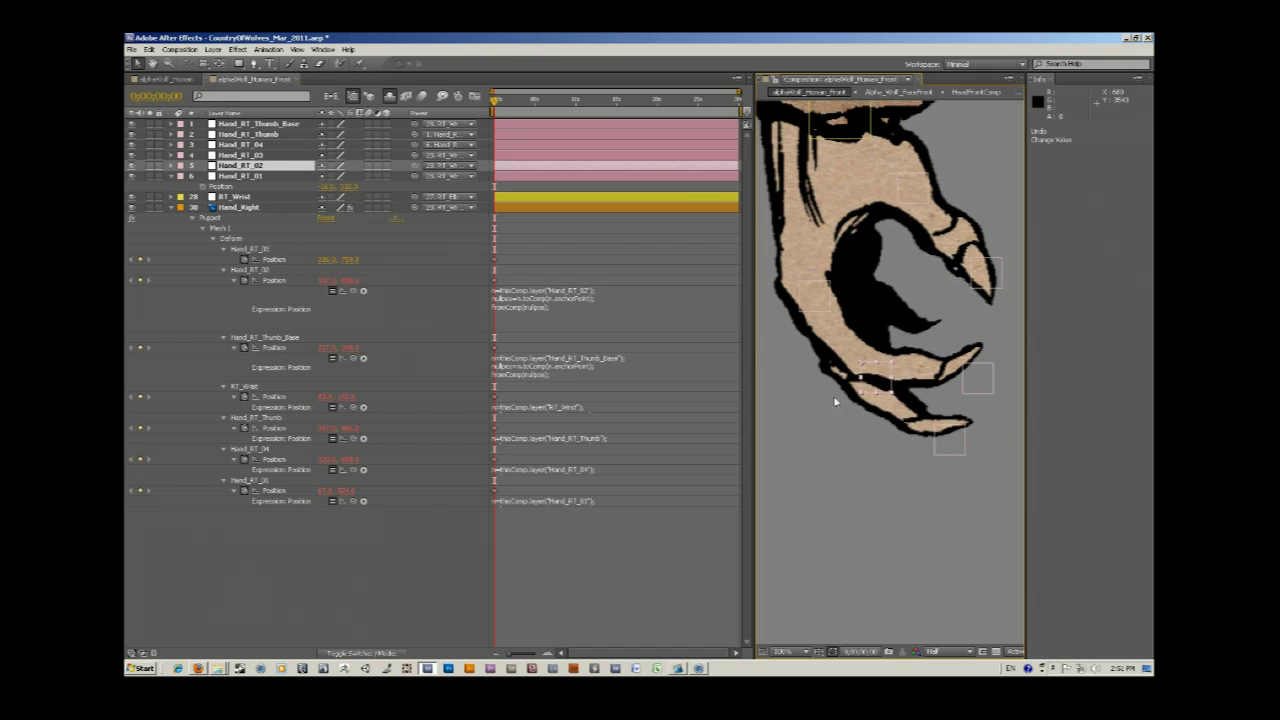
Paste the null-position expression into the Hand_RT_03 pin's Position and change its layer reference to Hand_RT_03
{"action": "left_click", "coordinate": [270, 156]}
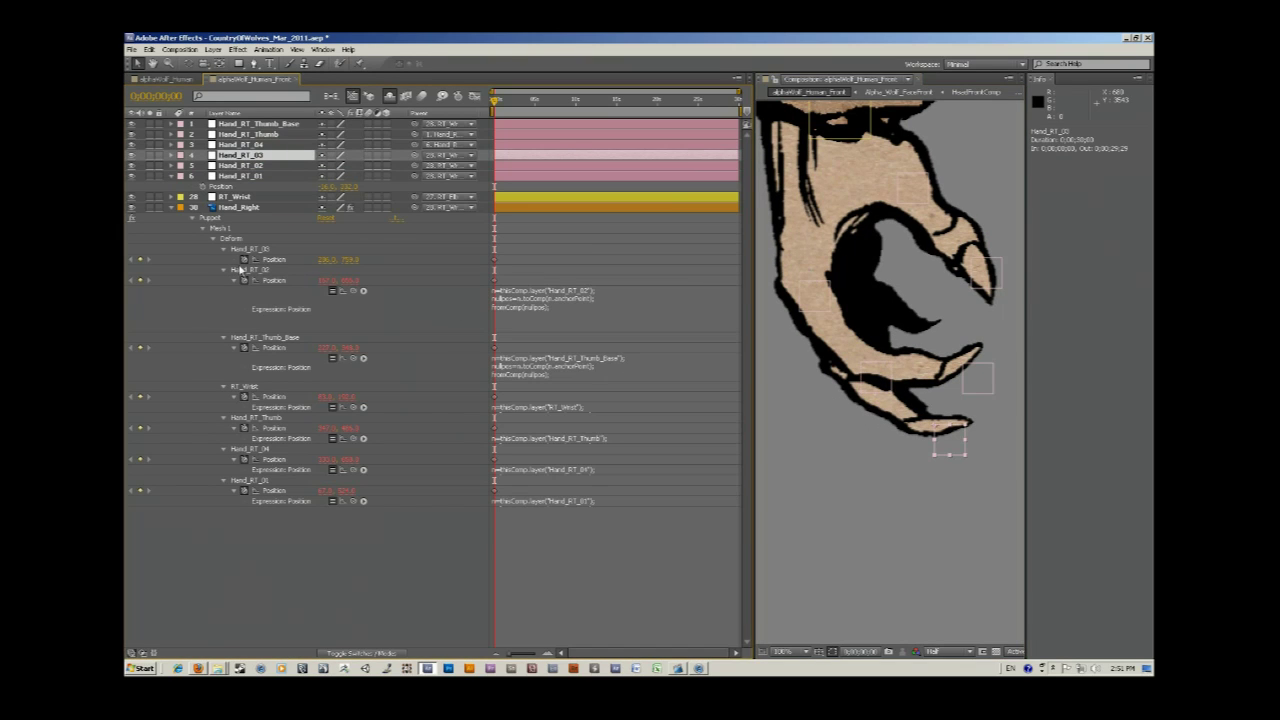
{"action": "left_click", "coordinate": [244, 259], "text": "alt"}
{"action": "type", "text": "n=thisComp.layer(\"Hand_RT_03\"); nullpos=n.toComp(n.anchorPoint); fromComp(nullpos);"}
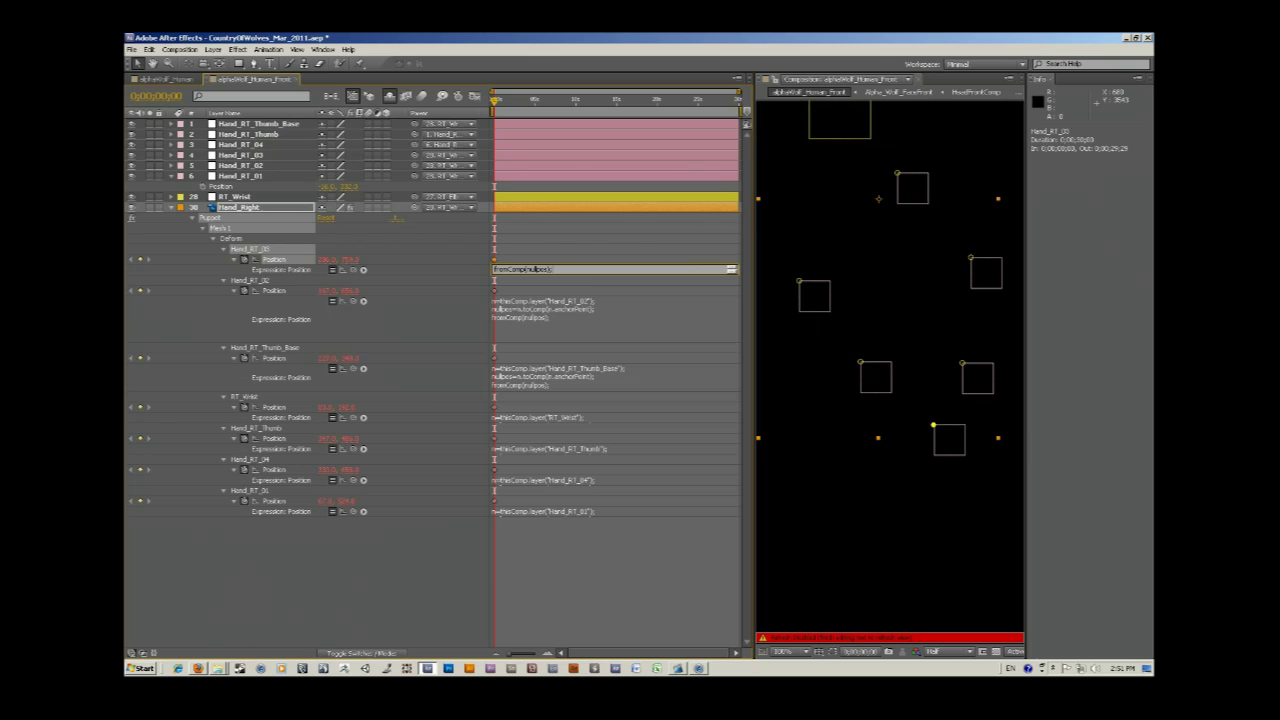
{"action": "key", "text": "Up"}
{"action": "key", "text": "Up"}
{"action": "left_click_drag", "start_coordinate": [622, 269], "coordinate": [568, 269]}
{"action": "type", "text": "03"}
{"action": "key", "text": "KP_Enter"}
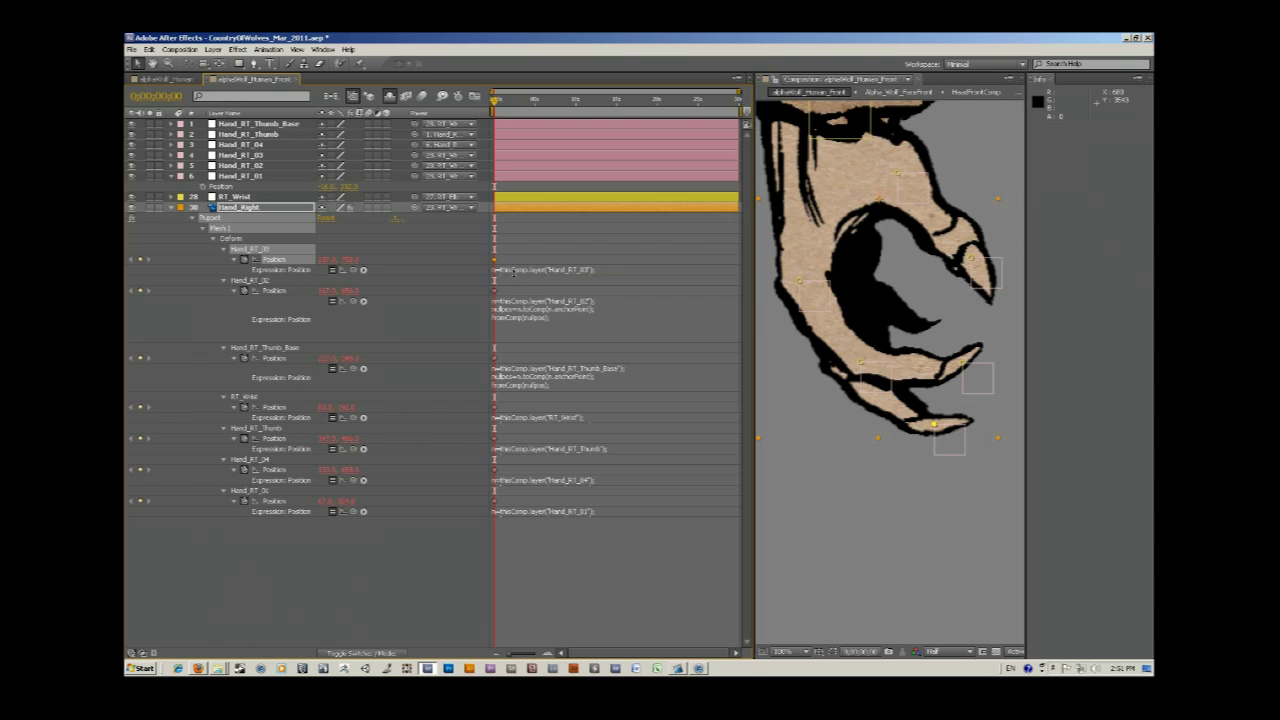
Test the Hand_RT_03 pin link by moving the Hand_RT_03 null slightly at the lowest fingertip, and undo the move
{"action": "left_click", "coordinate": [936, 425]}
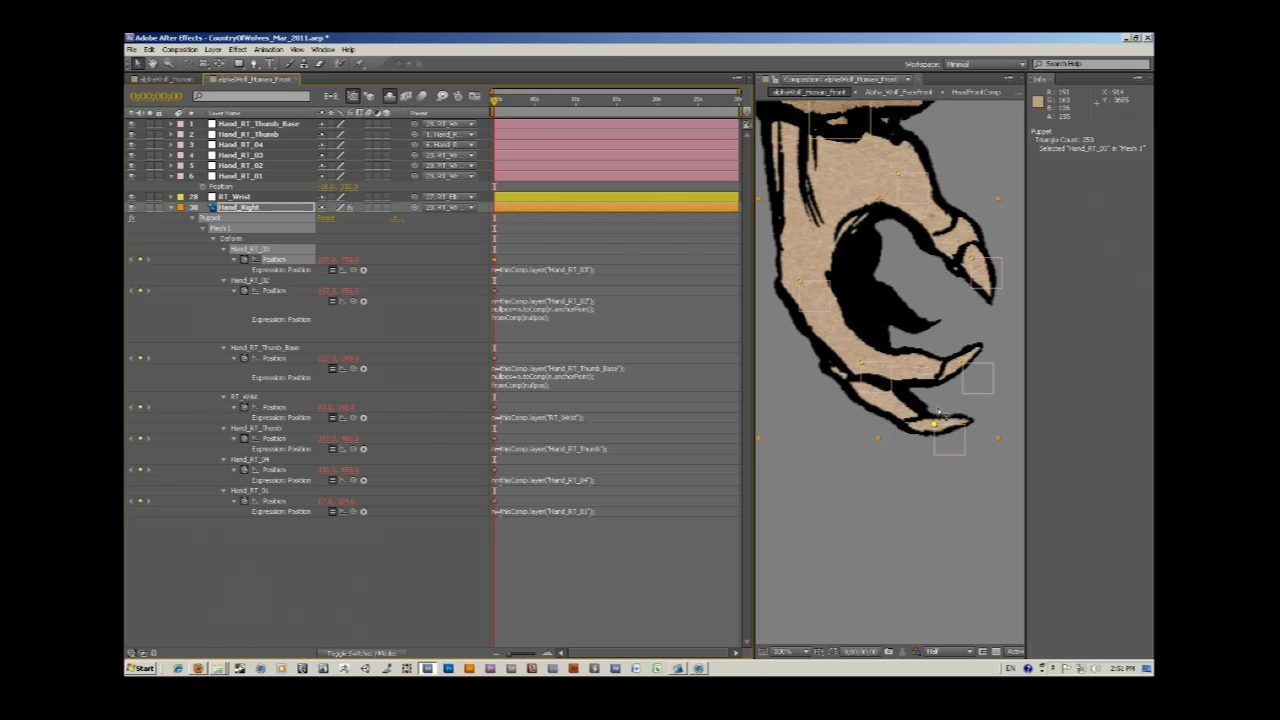
{"action": "left_click", "coordinate": [270, 157]}
{"action": "left_click_drag", "start_coordinate": [936, 424], "coordinate": [932, 405]}
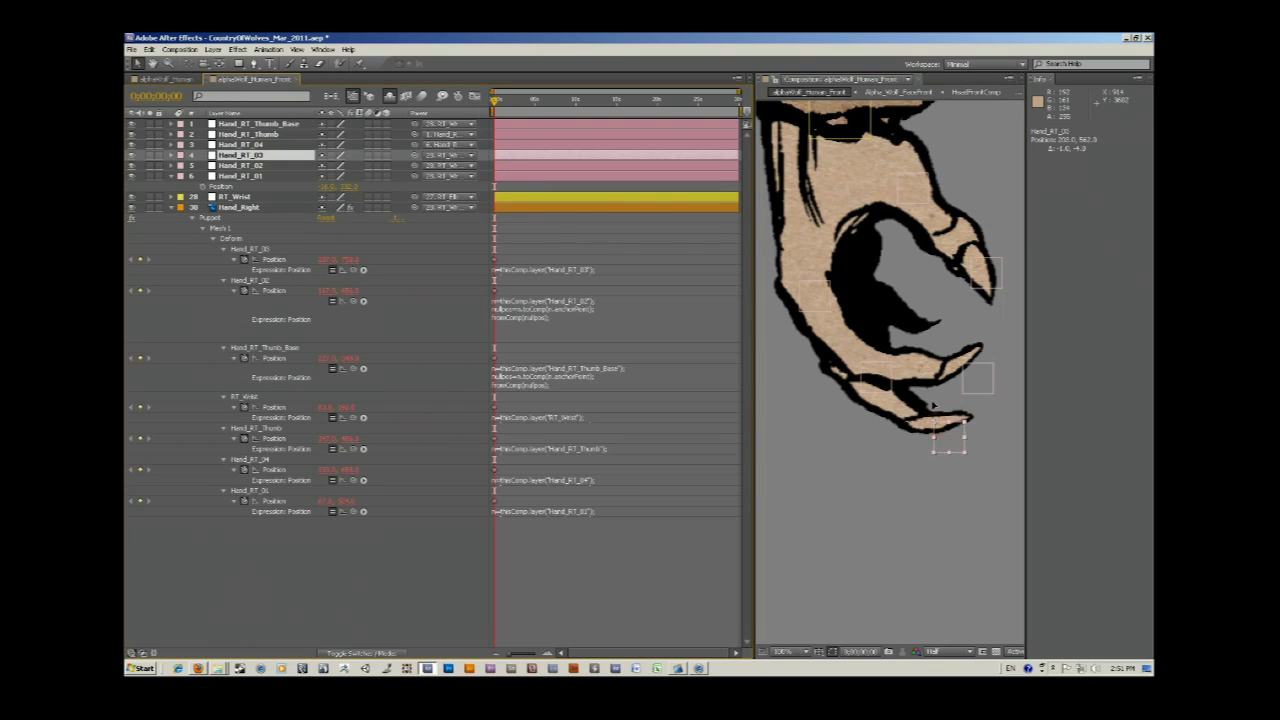
{"action": "key", "text": "ctrl+z"}
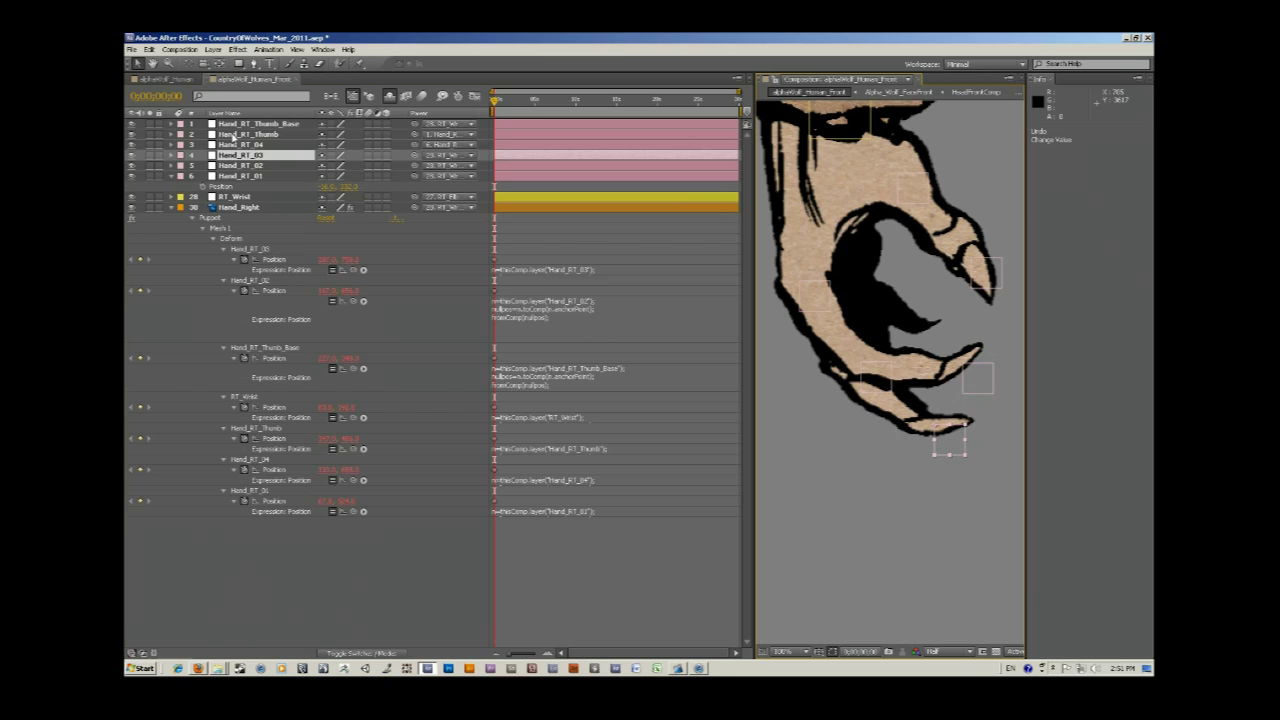
Parent the Hand_RT_03 and Hand_RT_04 nulls to the Hand_RT_02 null
{"action": "left_click", "coordinate": [272, 160]}
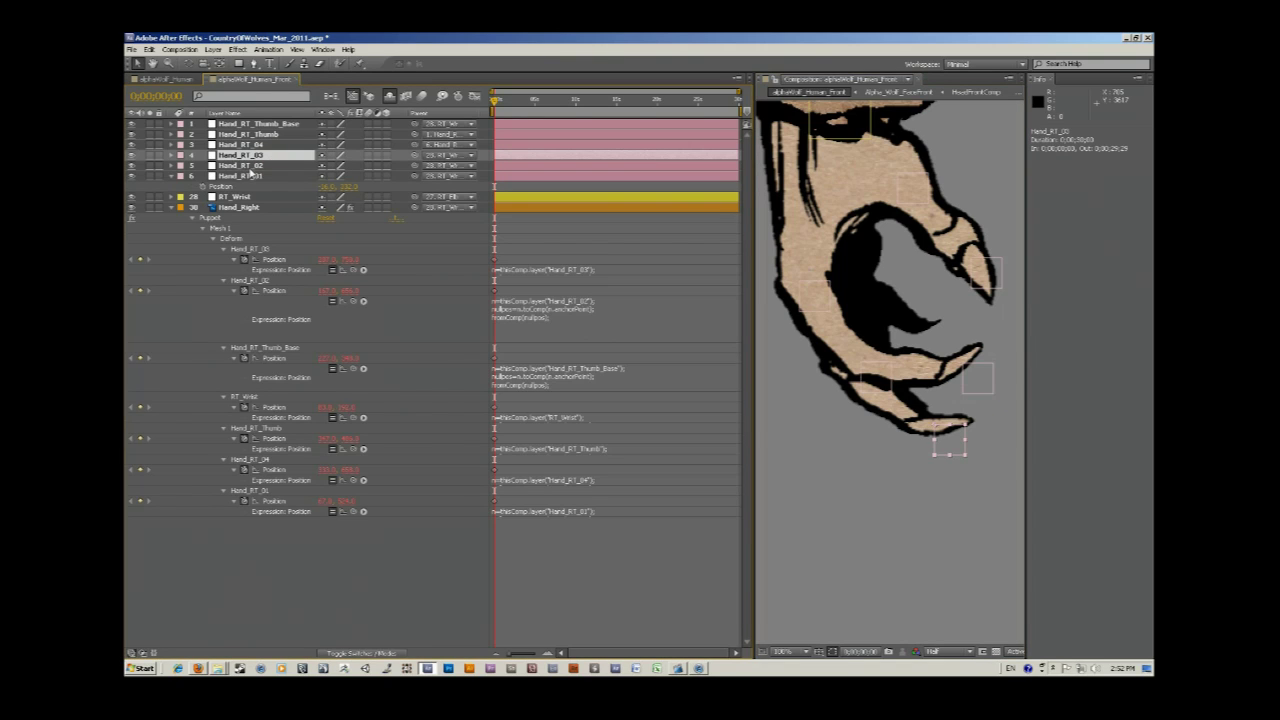
{"action": "left_click", "coordinate": [248, 166]}
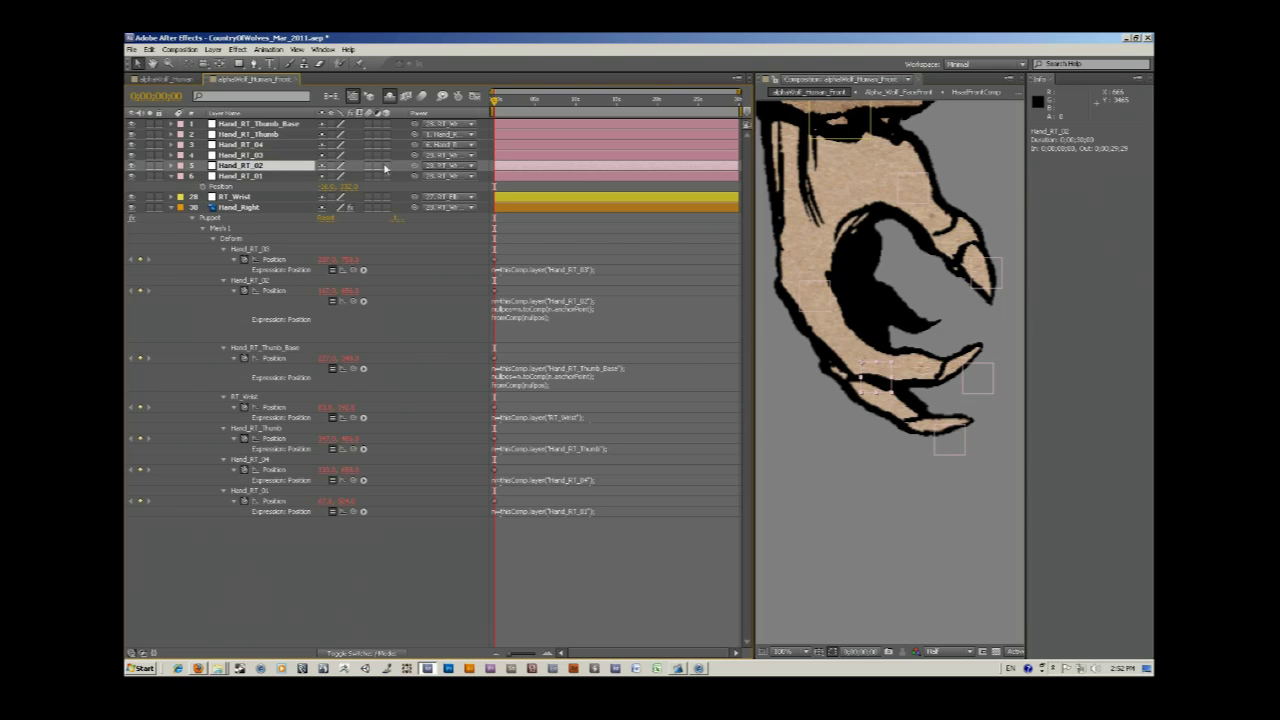
{"action": "left_click_drag", "start_coordinate": [414, 155], "coordinate": [241, 158]}
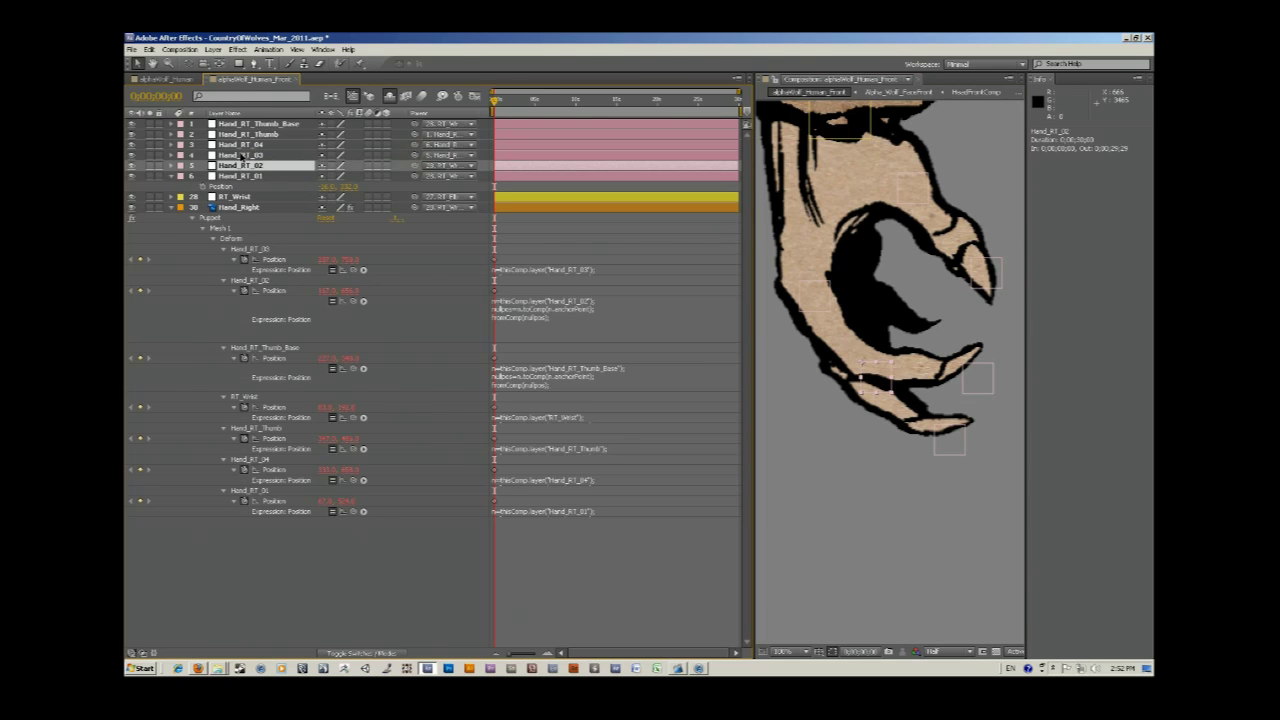
{"action": "left_click", "coordinate": [245, 146]}
{"action": "left_click_drag", "start_coordinate": [428, 147], "coordinate": [240, 166]}
Test the finger parenting by rotating the Hand_RT_02 null, and undo the rotation
{"action": "left_click", "coordinate": [242, 166]}
{"action": "key", "text": "r"}
{"action": "left_click_drag", "start_coordinate": [331, 176], "coordinate": [364, 182]}
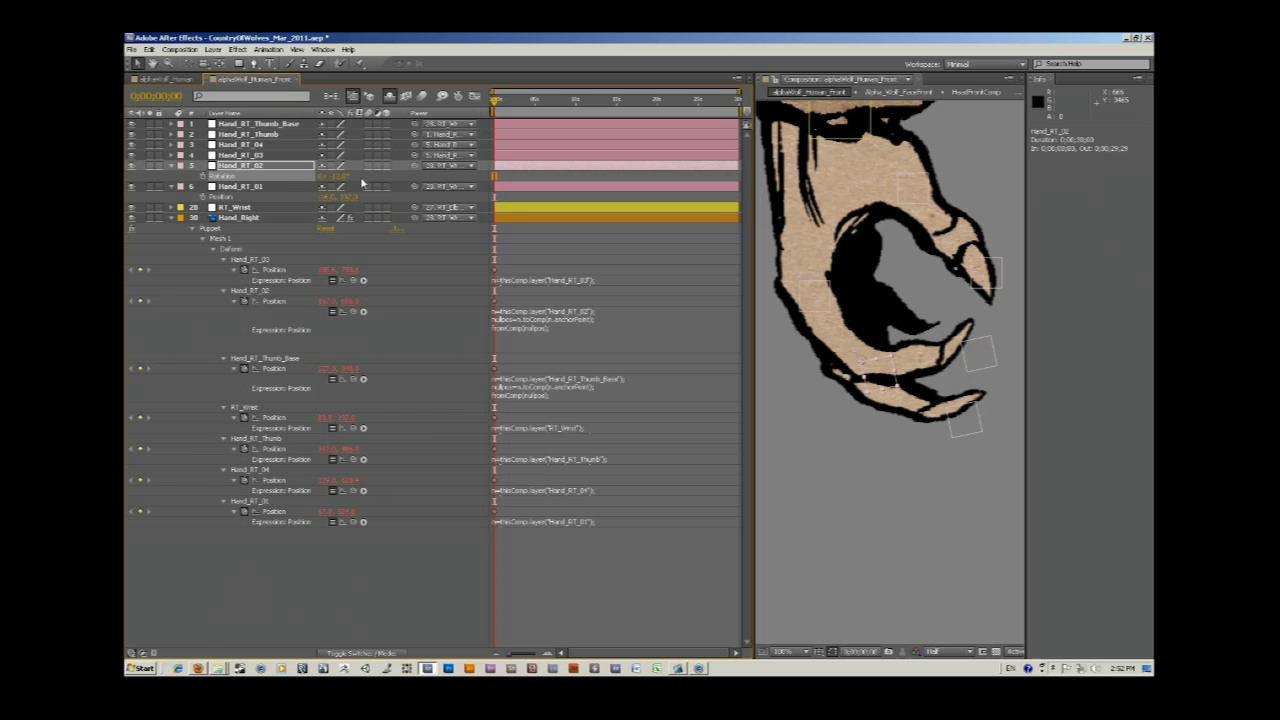
{"action": "key", "text": "ctrl+z"}
Test-rotate the Hand_RT_Thumb null, undo the rotation and collapse the layer's properties
{"action": "left_click", "coordinate": [250, 134]}
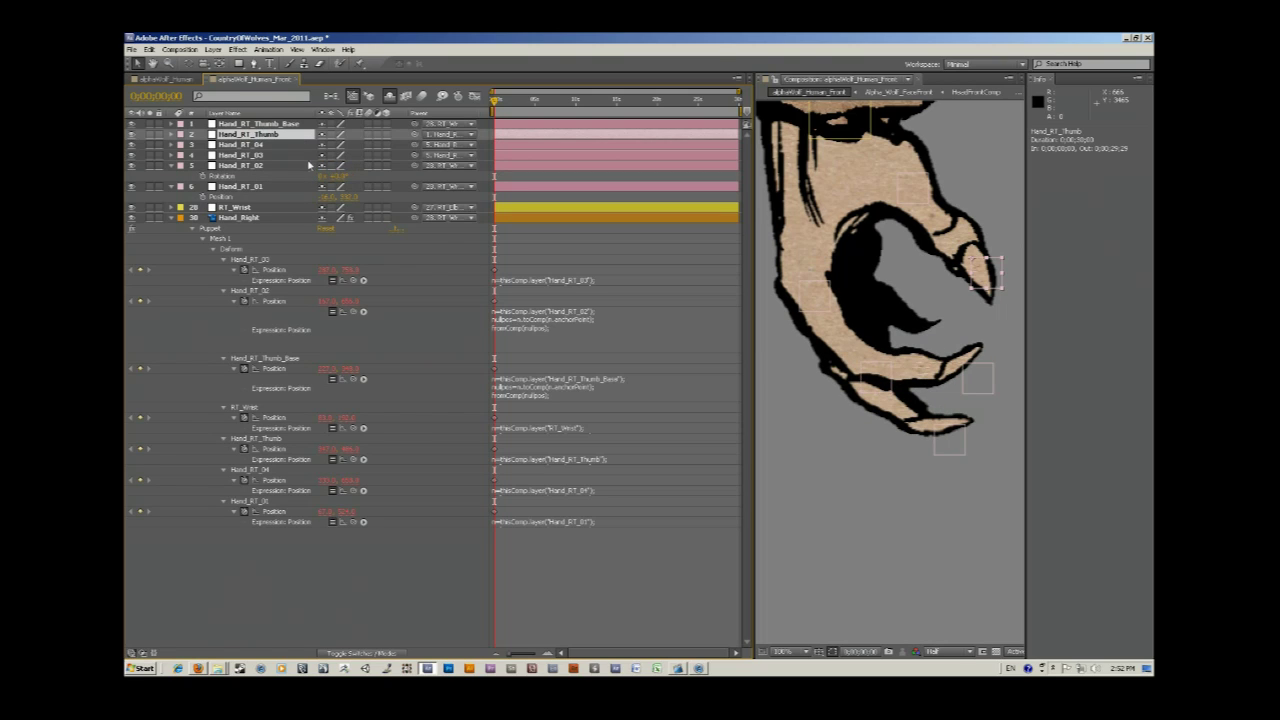
{"action": "key", "text": "r"}
{"action": "left_click_drag", "start_coordinate": [338, 146], "coordinate": [355, 145]}
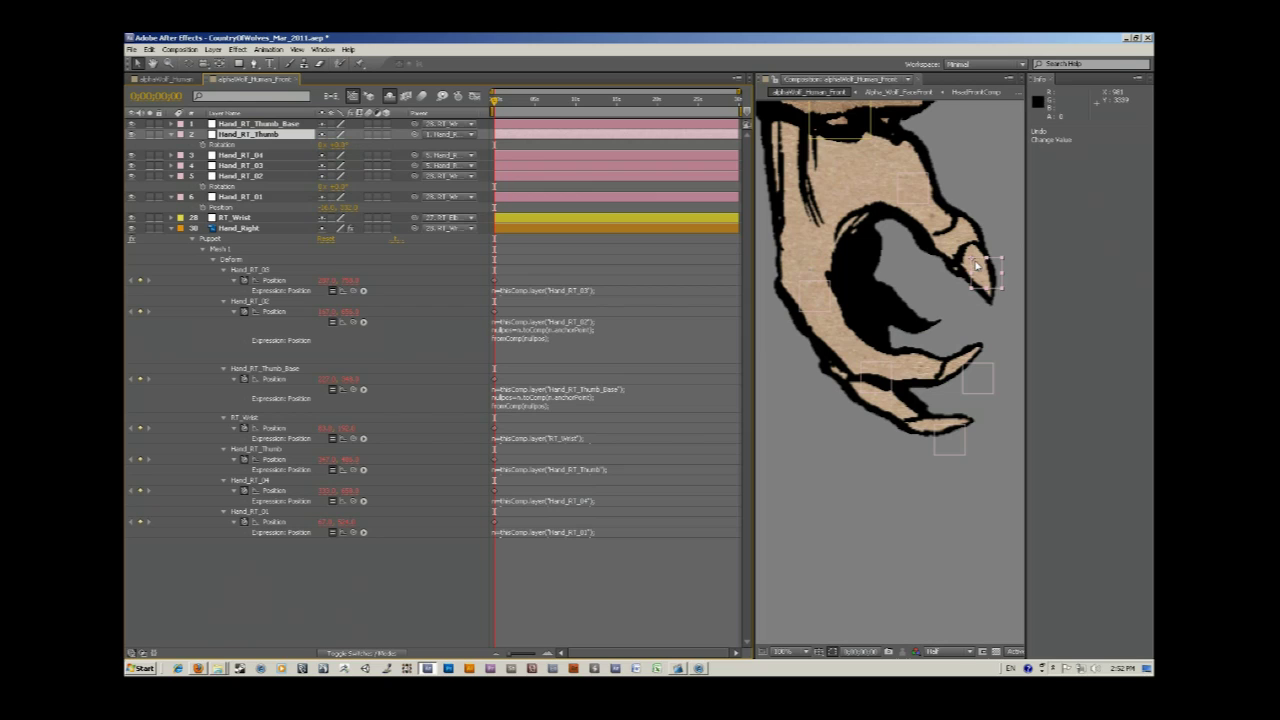
{"action": "key", "text": "ctrl+z"}
{"action": "left_click", "coordinate": [171, 134]}
Test-rotate the Hand_RT_Thumb_Base null and undo the rotation
{"action": "left_click", "coordinate": [235, 125]}
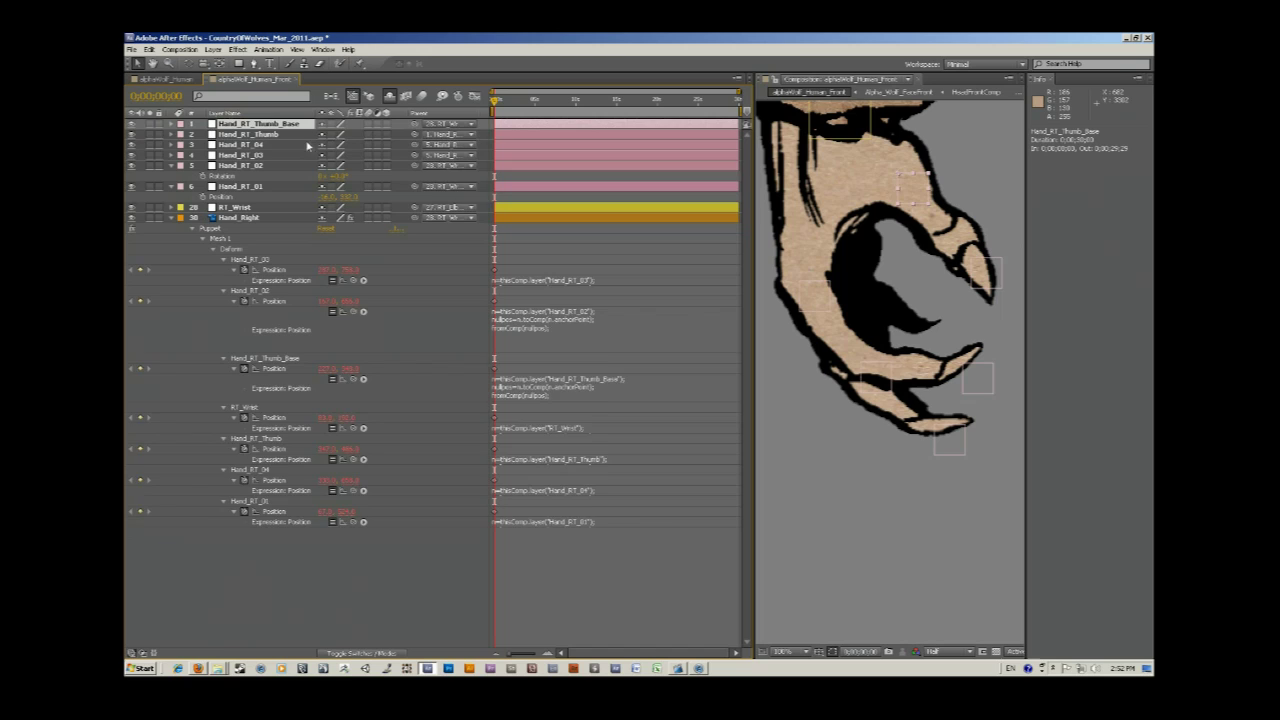
{"action": "key", "text": "r"}
{"action": "left_click_drag", "start_coordinate": [338, 134], "coordinate": [351, 133]}
{"action": "key", "text": "ctrl+z"}
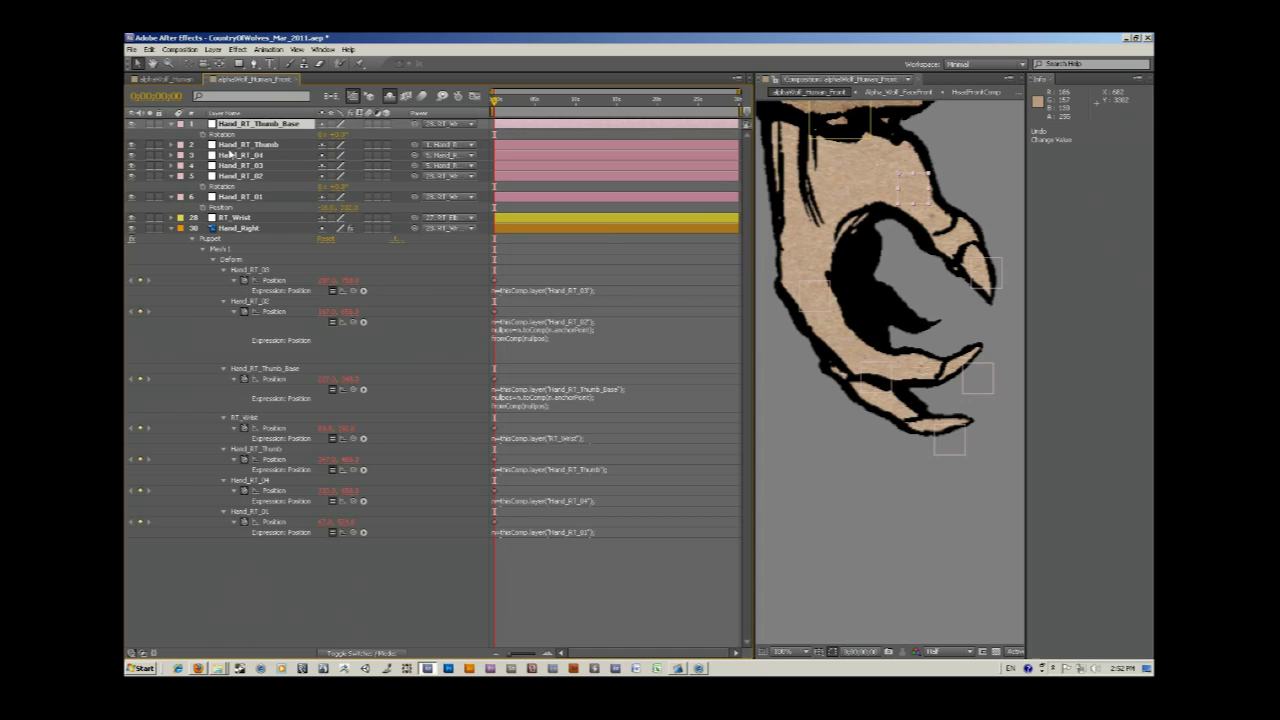
Collapse the properties of the Hand_RT_02 and Hand_RT_01 nulls and select the Hand_Right layer
{"action": "left_click", "coordinate": [171, 175]}
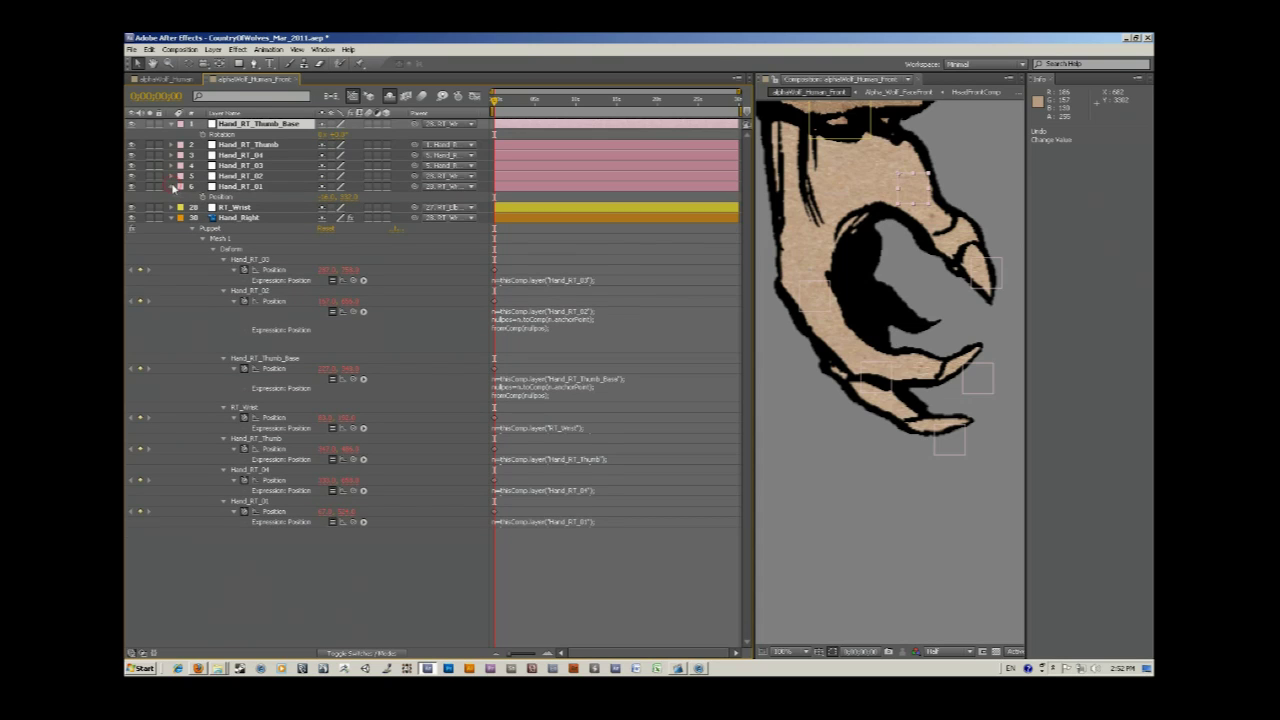
{"action": "left_click", "coordinate": [172, 186]}
{"action": "left_click", "coordinate": [246, 208]}
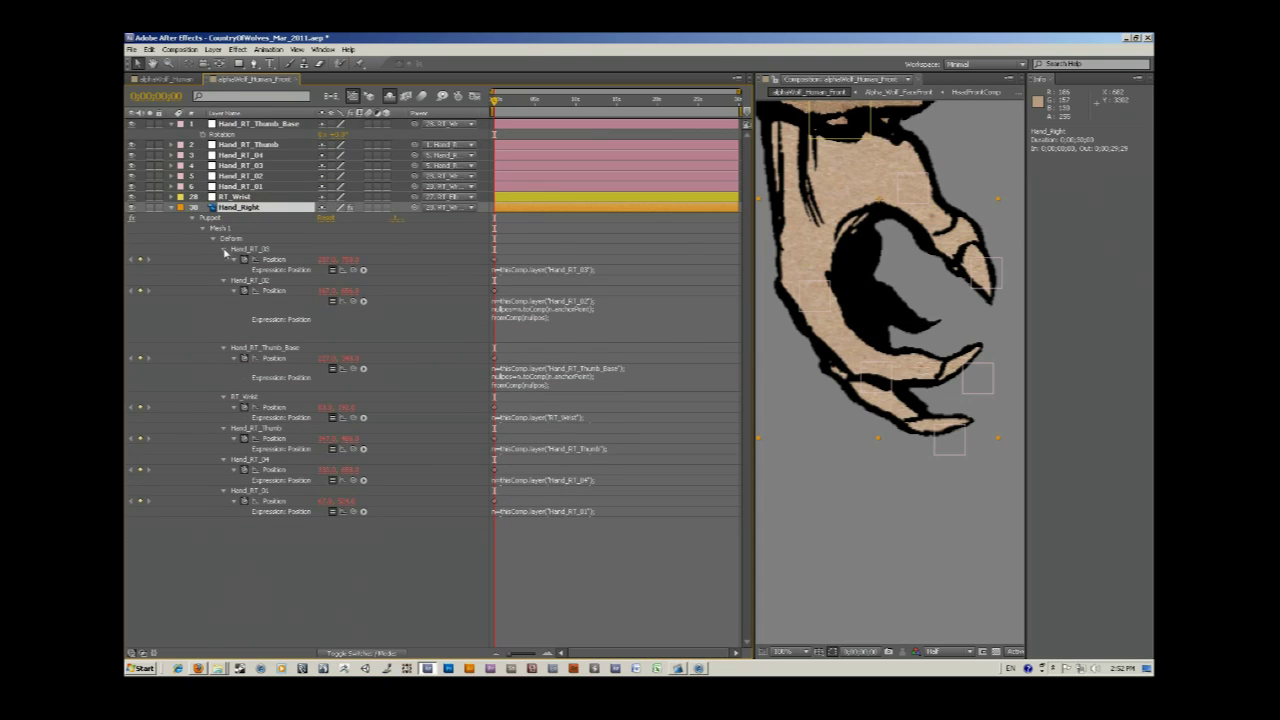
Collapse the puppet pin groups and the Deform group of the Hand_Right layer
{"action": "left_click", "coordinate": [224, 250]}
{"action": "left_click", "coordinate": [223, 259]}
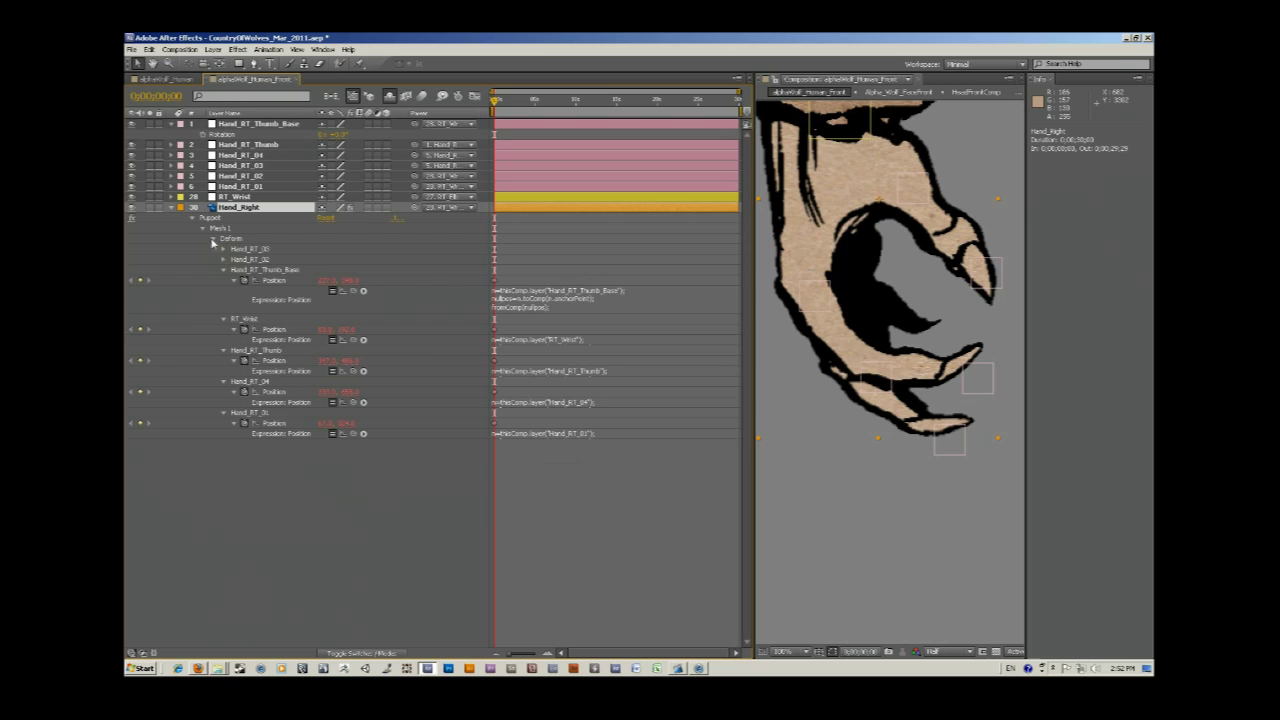
{"action": "left_click", "coordinate": [212, 240]}
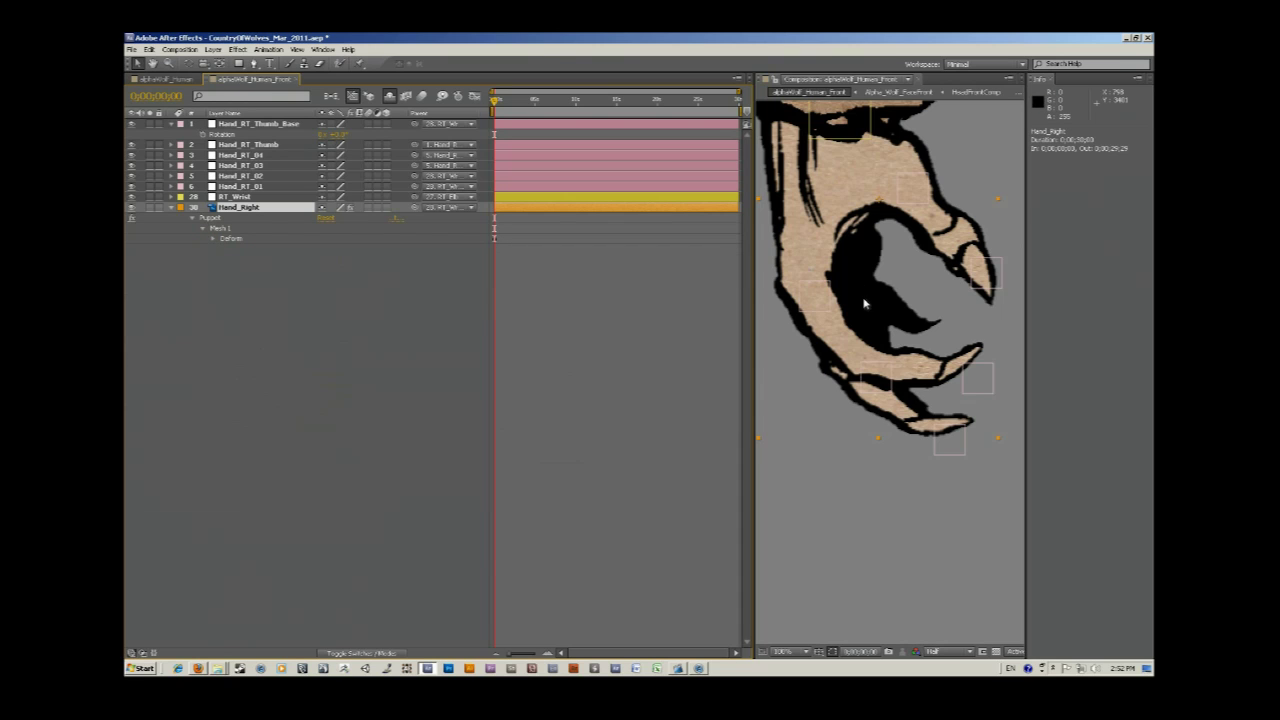
Enlarge the composition view to show more of the character and reveal all shy layers in the timeline
{"action": "scroll", "coordinate": [866, 304], "scroll_direction": "down", "scroll_amount": 2}
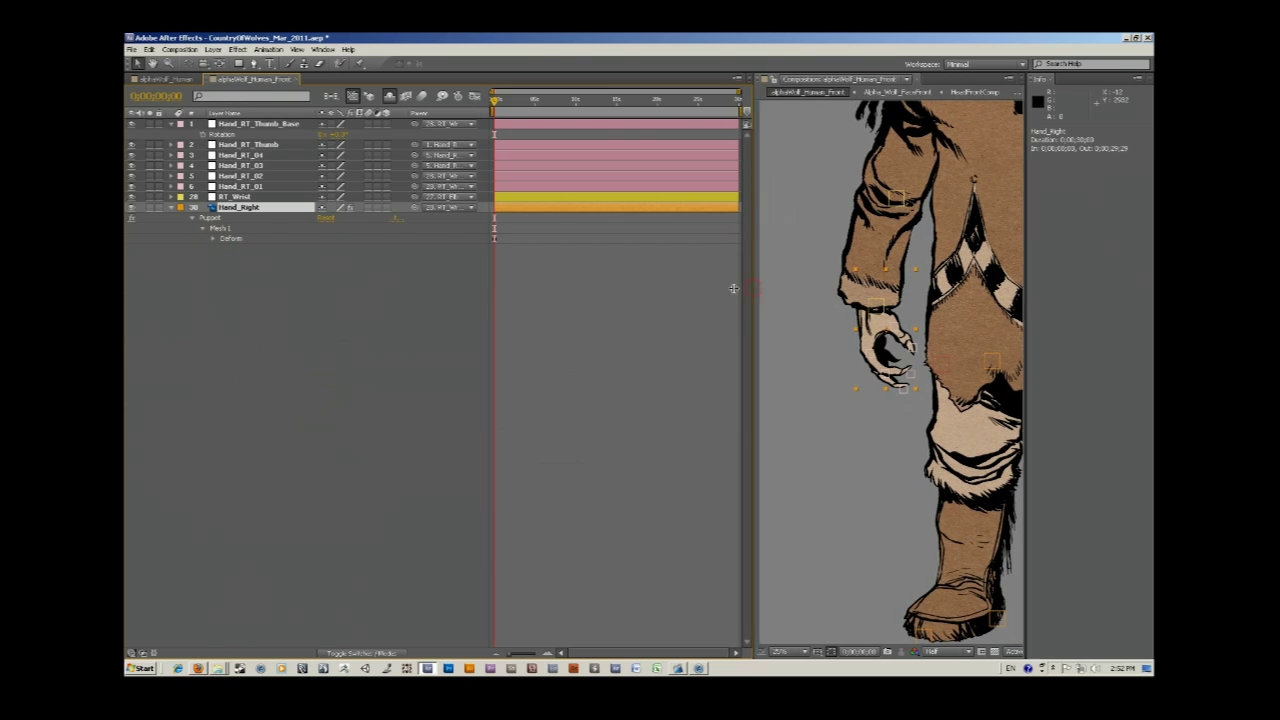
{"action": "left_click_drag", "start_coordinate": [733, 288], "coordinate": [614, 289]}
{"action": "key", "text": "h"}
{"action": "left_click_drag", "start_coordinate": [929, 223], "coordinate": [812, 391]}
{"action": "key", "text": "v"}
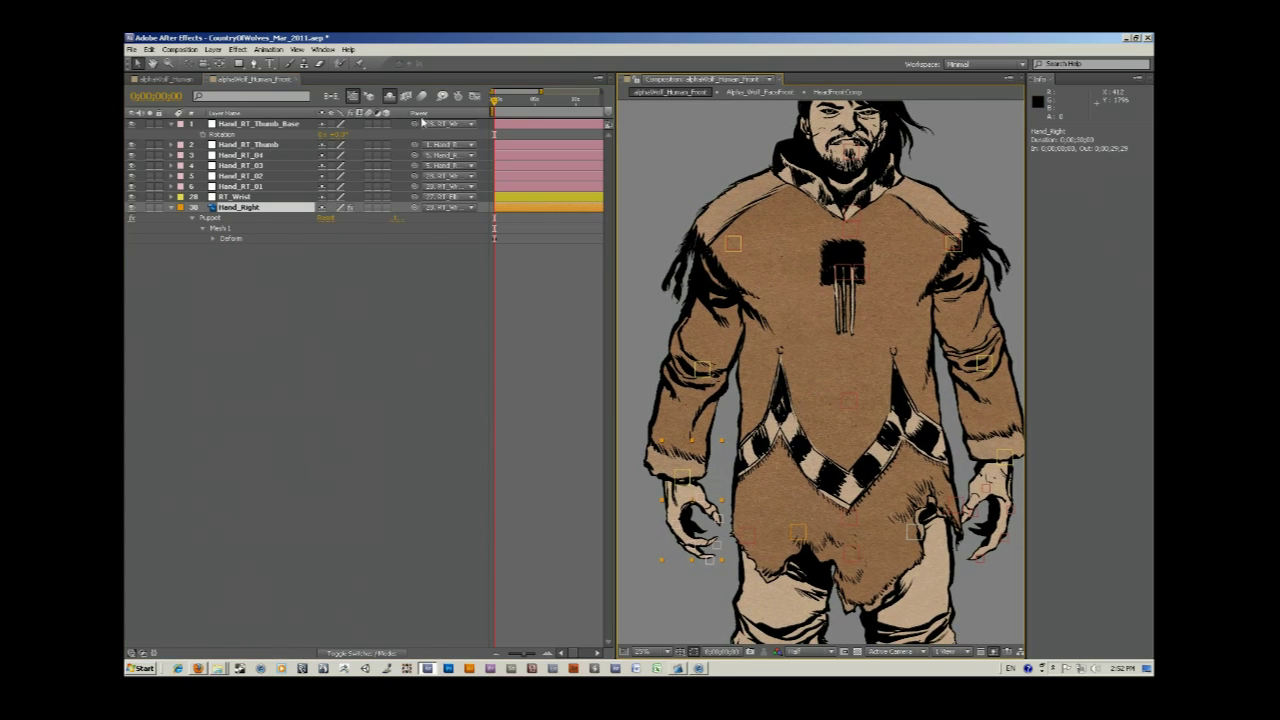
{"action": "left_click", "coordinate": [389, 97]}
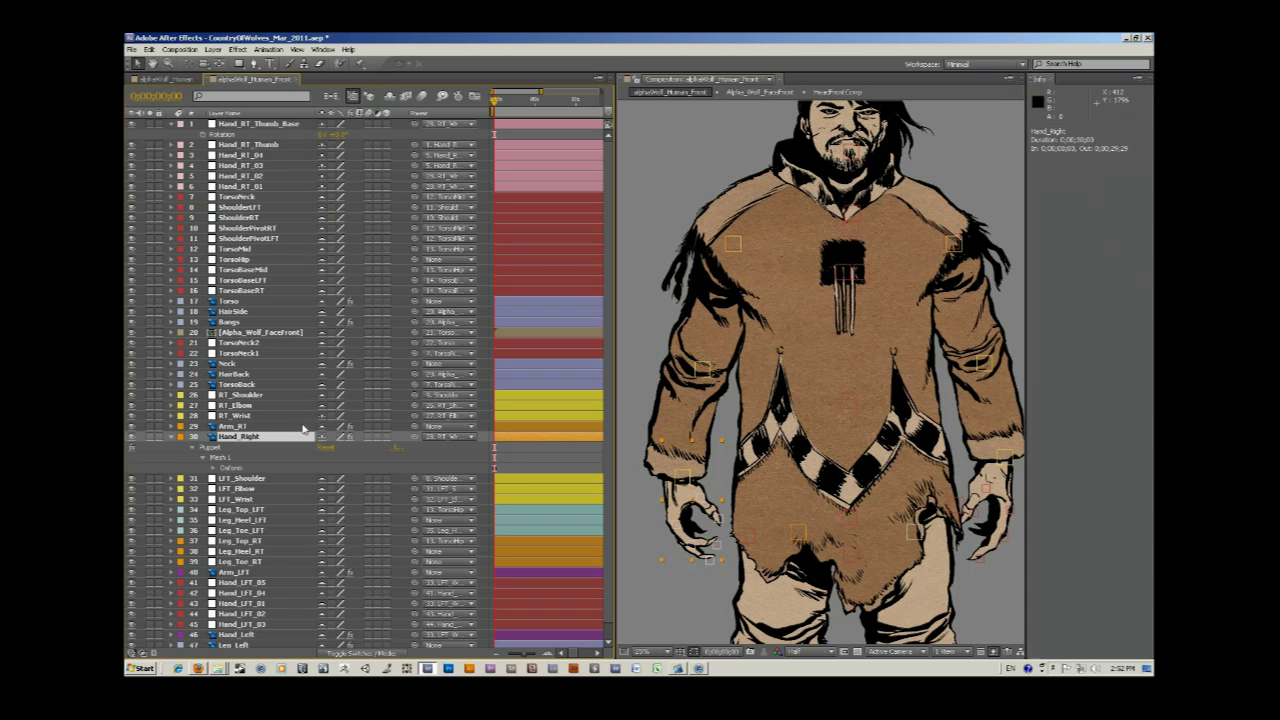
Reveal the TorsoHip null's position, test-shift its X value and undo the move
{"action": "left_click", "coordinate": [252, 490]}
{"action": "scroll", "coordinate": [252, 490], "scroll_direction": "down", "scroll_amount": 1}
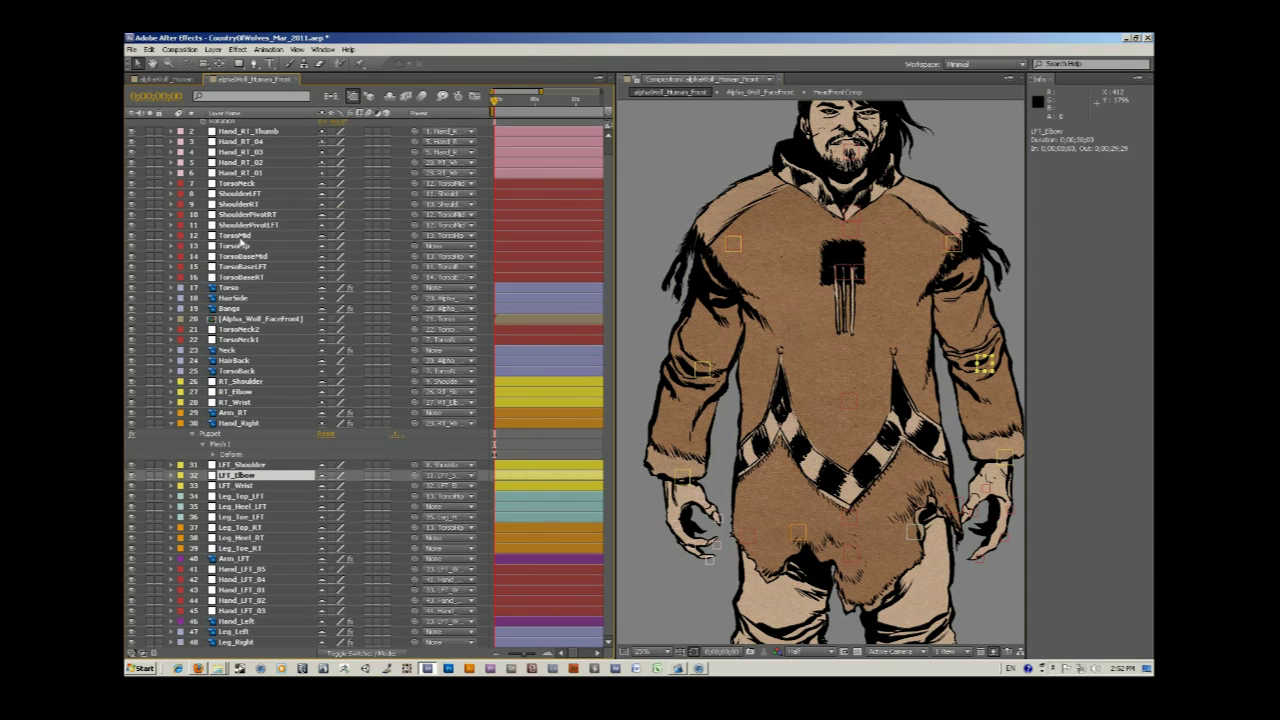
{"action": "left_click", "coordinate": [234, 245]}
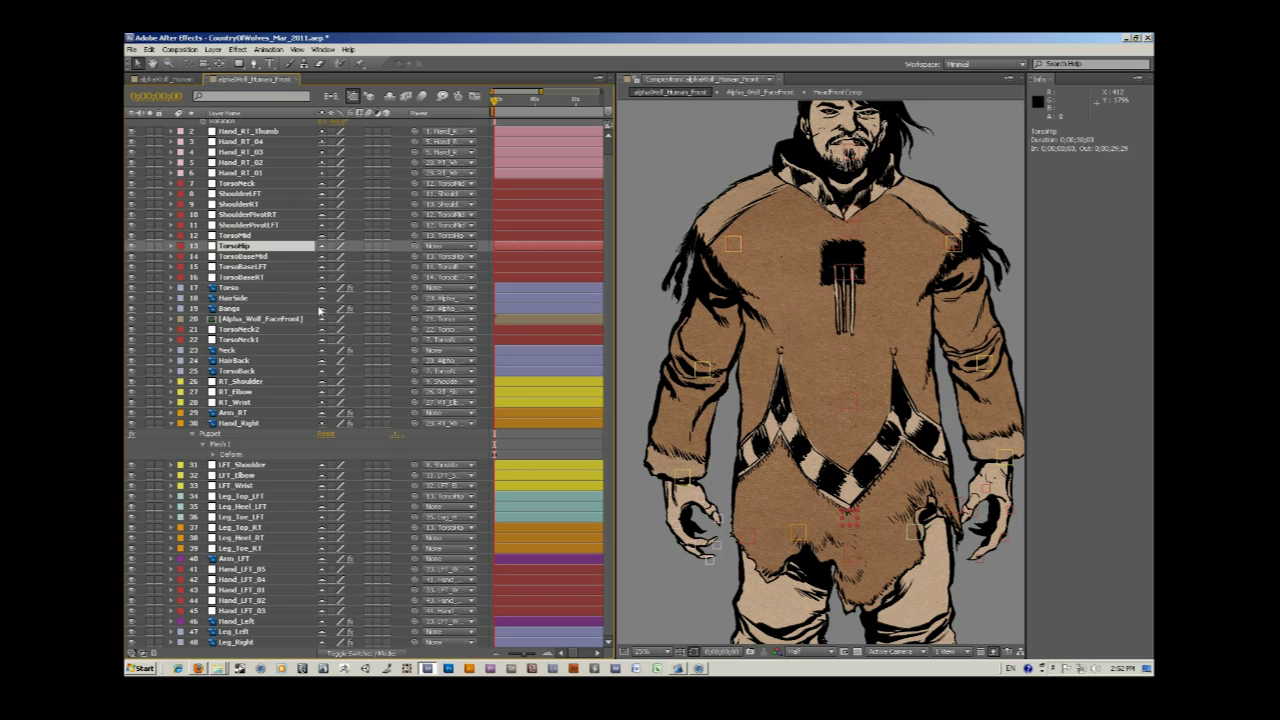
{"action": "key", "text": "p"}
{"action": "mouse_move", "coordinate": [326, 257]}
{"action": "left_mouse_down"}
{"action": "mouse_move", "coordinate": [345, 257]}
{"action": "mouse_move", "coordinate": [312, 257]}
{"action": "left_mouse_up"}
{"action": "key", "text": "ctrl+z"}
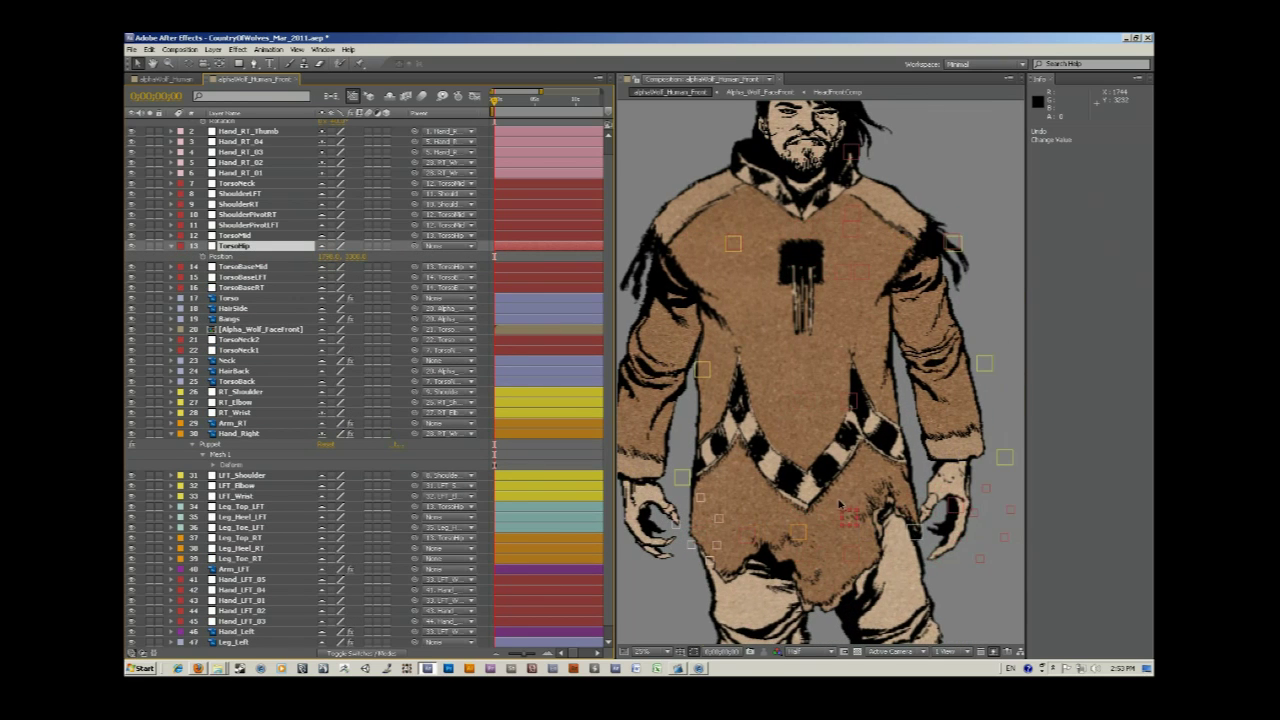
Test-move the TorsoHip null horizontally back and forth with the legs and feet in view, and undo the move
{"action": "left_click_drag", "start_coordinate": [857, 523], "coordinate": [843, 325]}
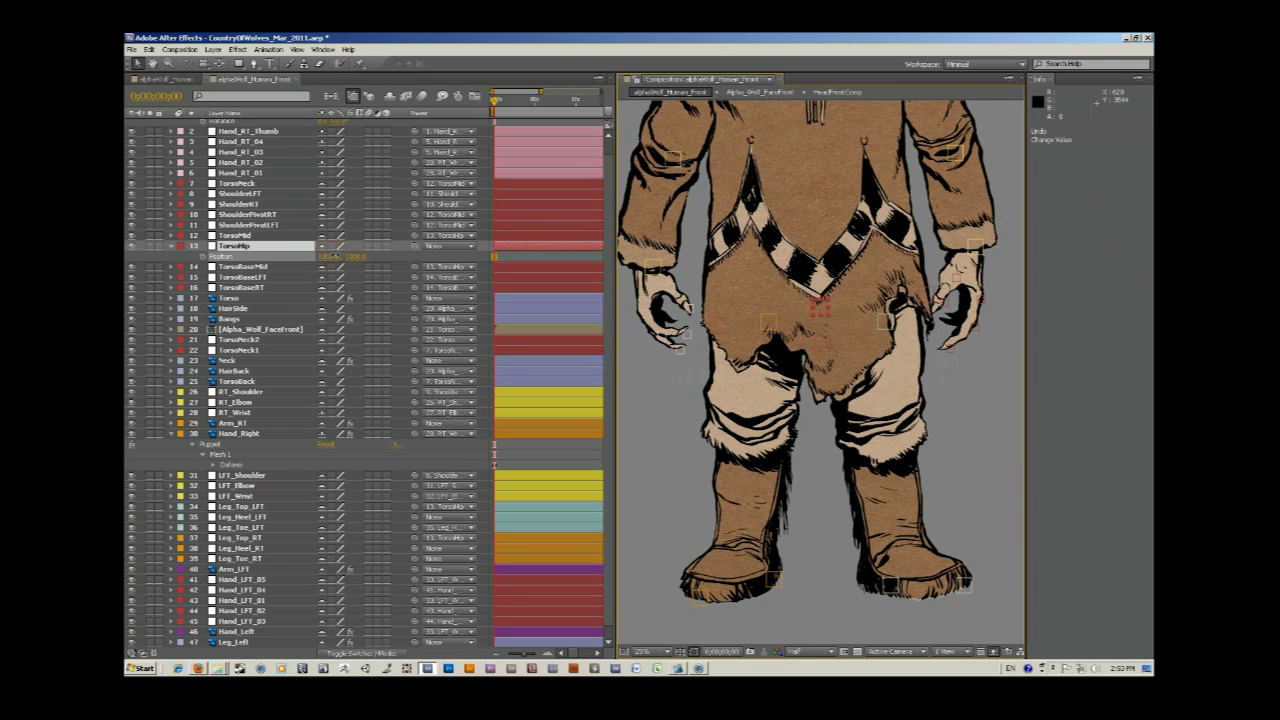
{"action": "mouse_move", "coordinate": [336, 257]}
{"action": "left_mouse_down"}
{"action": "mouse_move", "coordinate": [357, 257]}
{"action": "mouse_move", "coordinate": [324, 257]}
{"action": "left_mouse_up"}
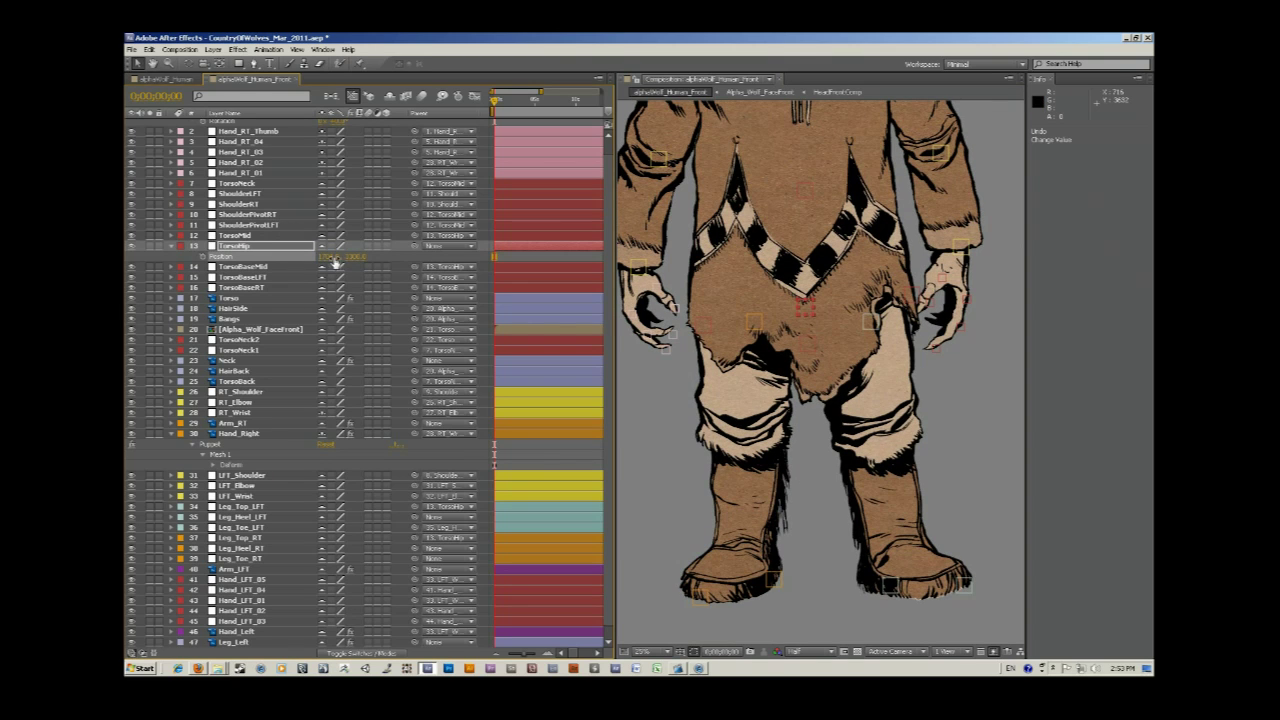
{"action": "left_click_drag", "start_coordinate": [336, 258], "coordinate": [427, 254]}
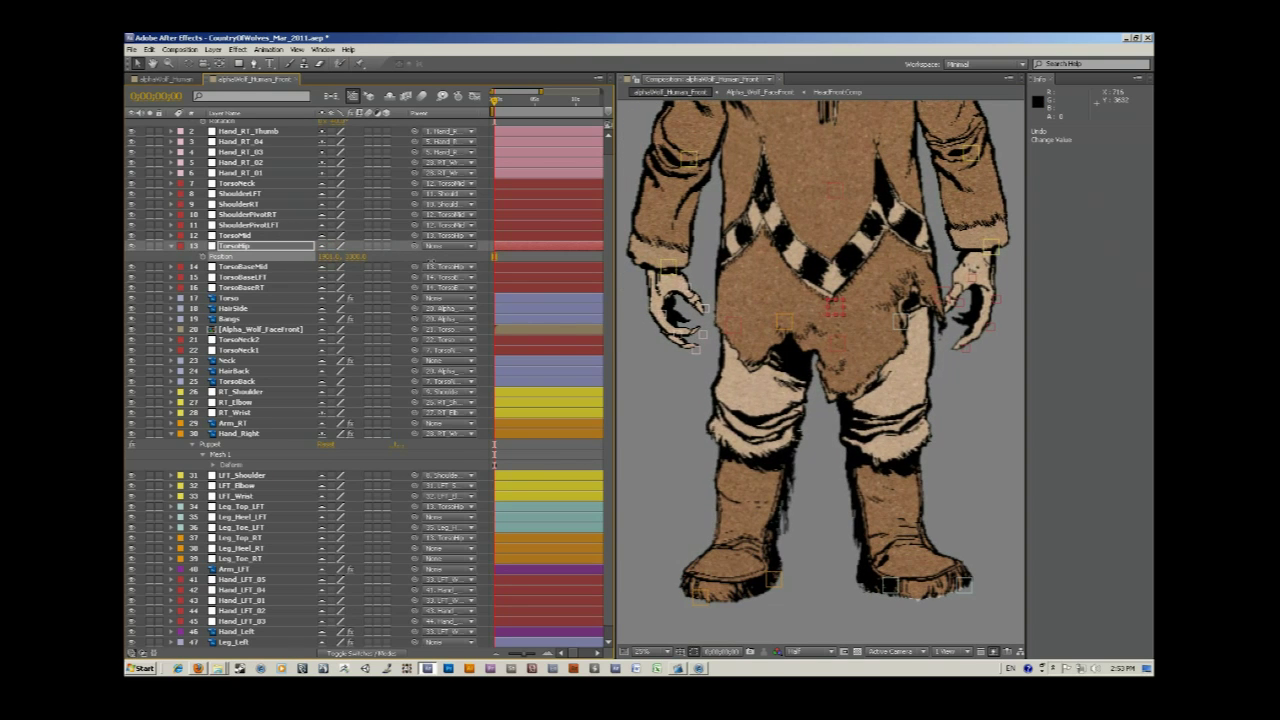
{"action": "left_click_drag", "start_coordinate": [431, 260], "coordinate": [312, 258]}
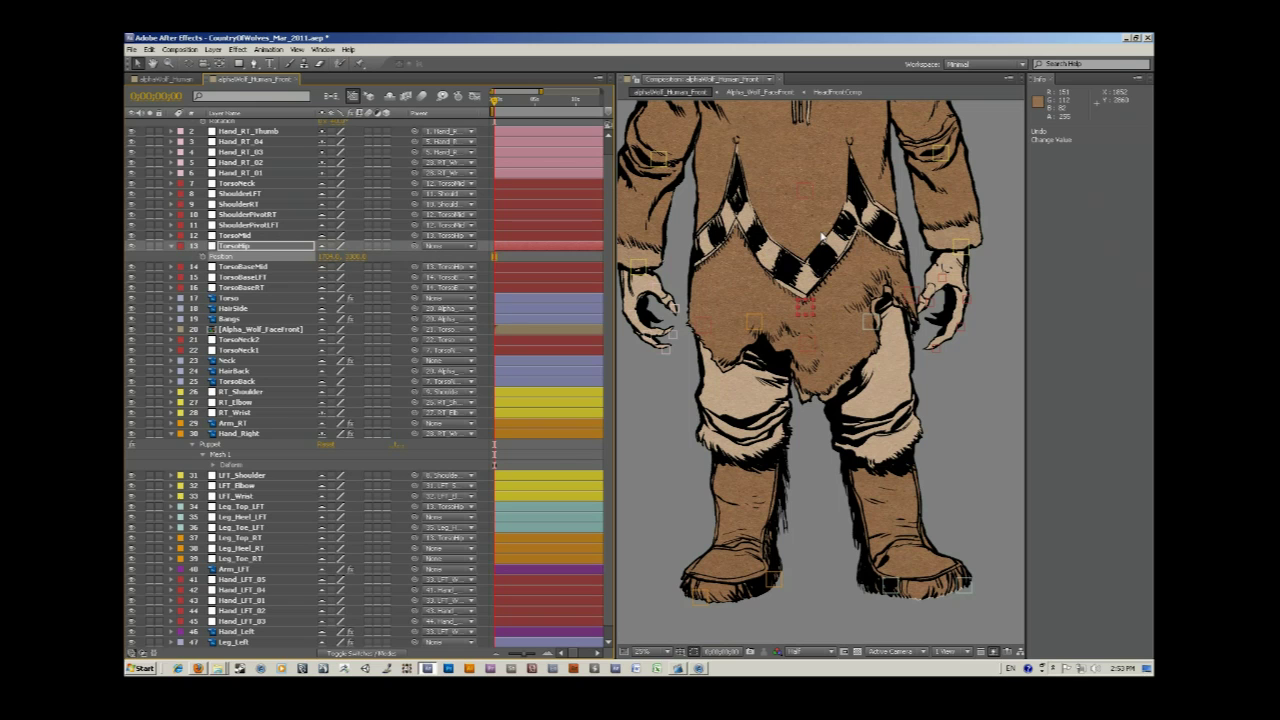
{"action": "key", "text": "ctrl+z"}
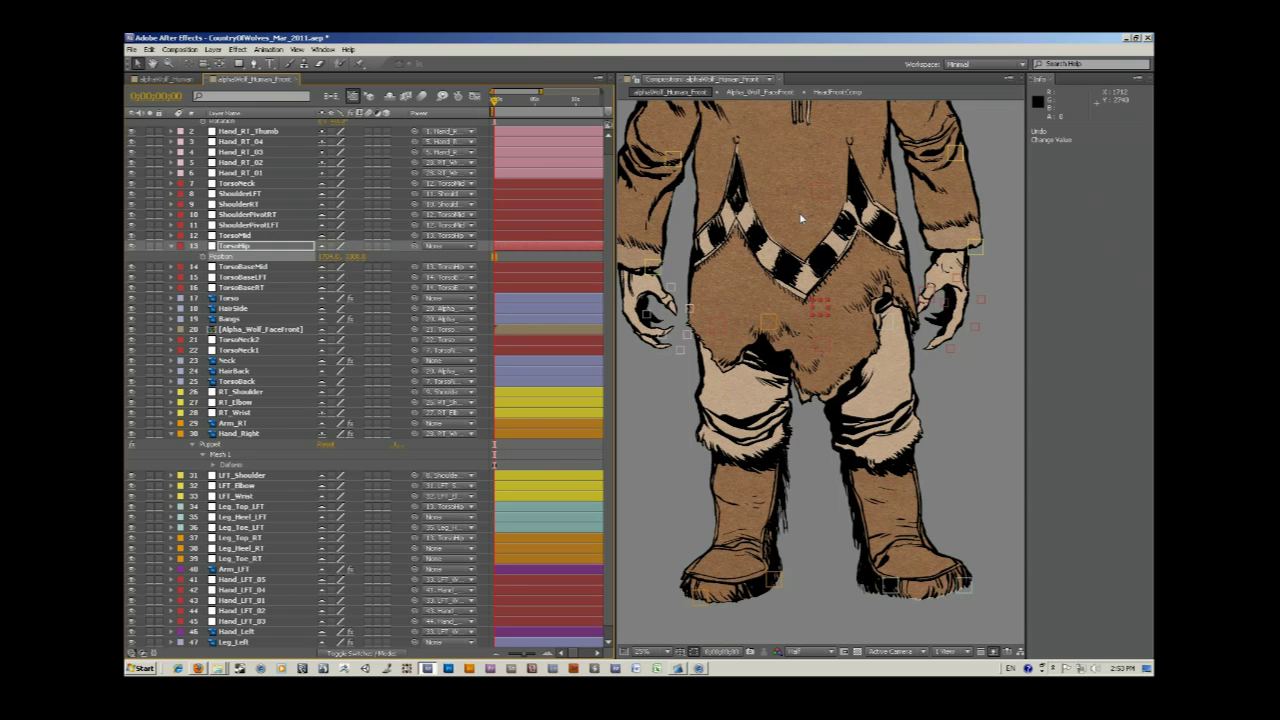
Reveal the rotation of the RT_Elbow and RT_Wrist nulls, test-rotate RT_Elbow and undo the rotation
{"action": "key", "text": "space"}
{"action": "left_click_drag", "start_coordinate": [815, 193], "coordinate": [862, 372]}
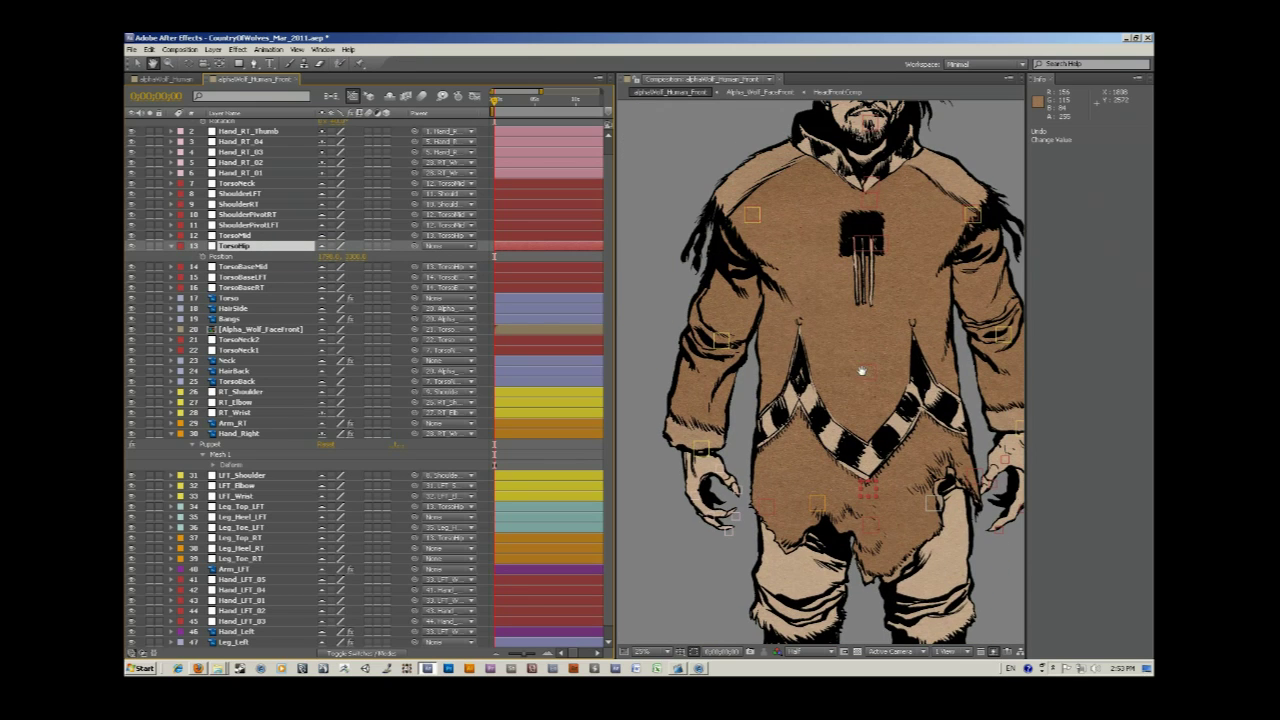
{"action": "left_click", "coordinate": [252, 392]}
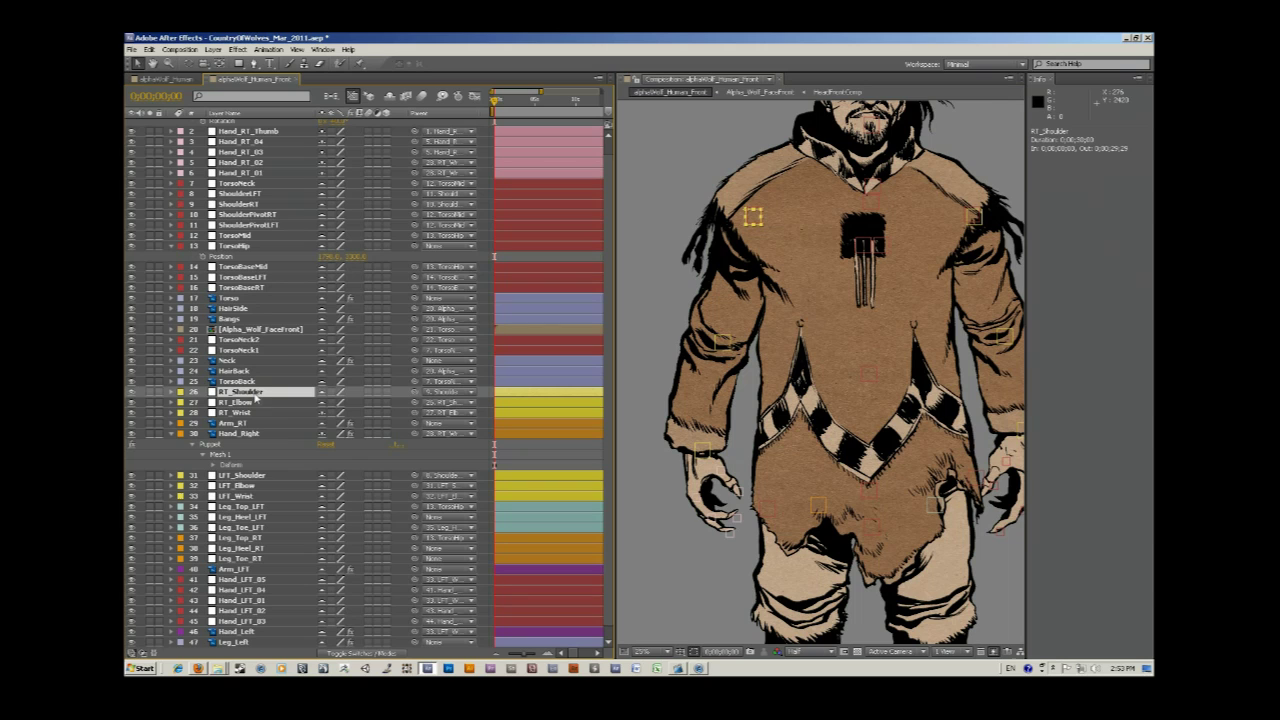
{"action": "left_click", "coordinate": [260, 404]}
{"action": "left_click", "coordinate": [258, 413], "text": "shift"}
{"action": "key", "text": "r"}
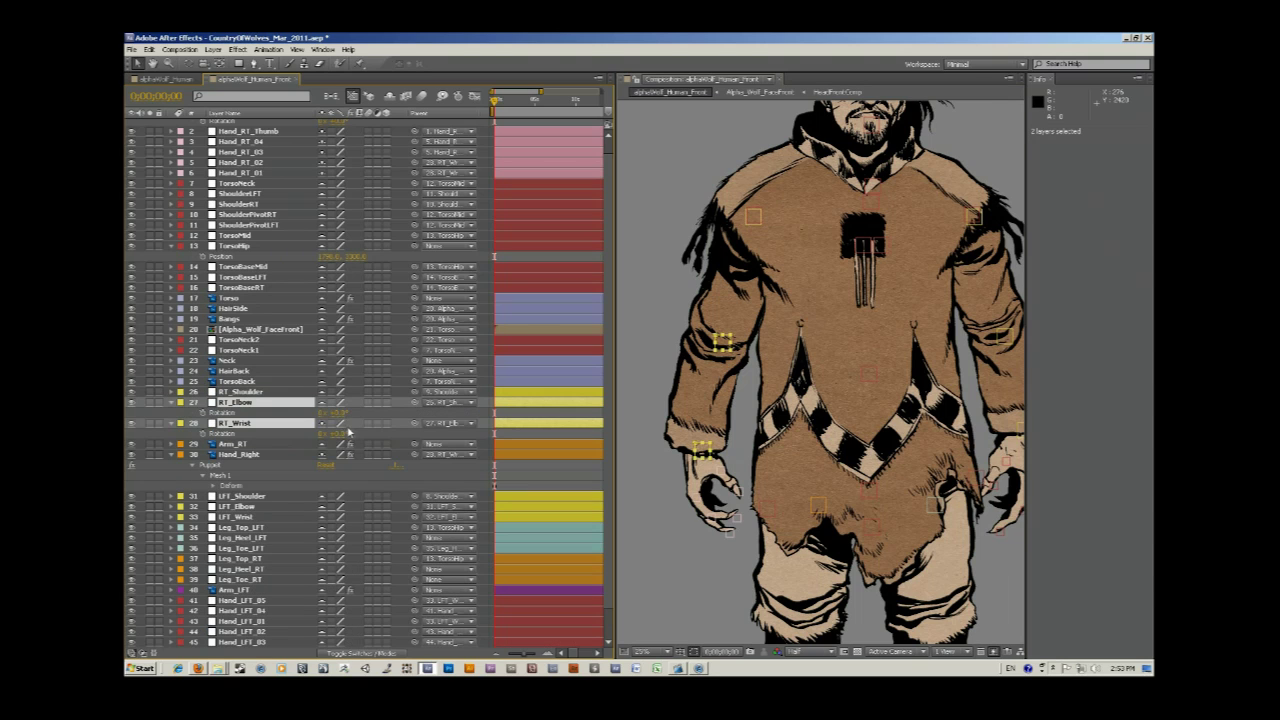
{"action": "left_click_drag", "start_coordinate": [340, 417], "coordinate": [390, 412]}
{"action": "key", "text": "ctrl+z"}
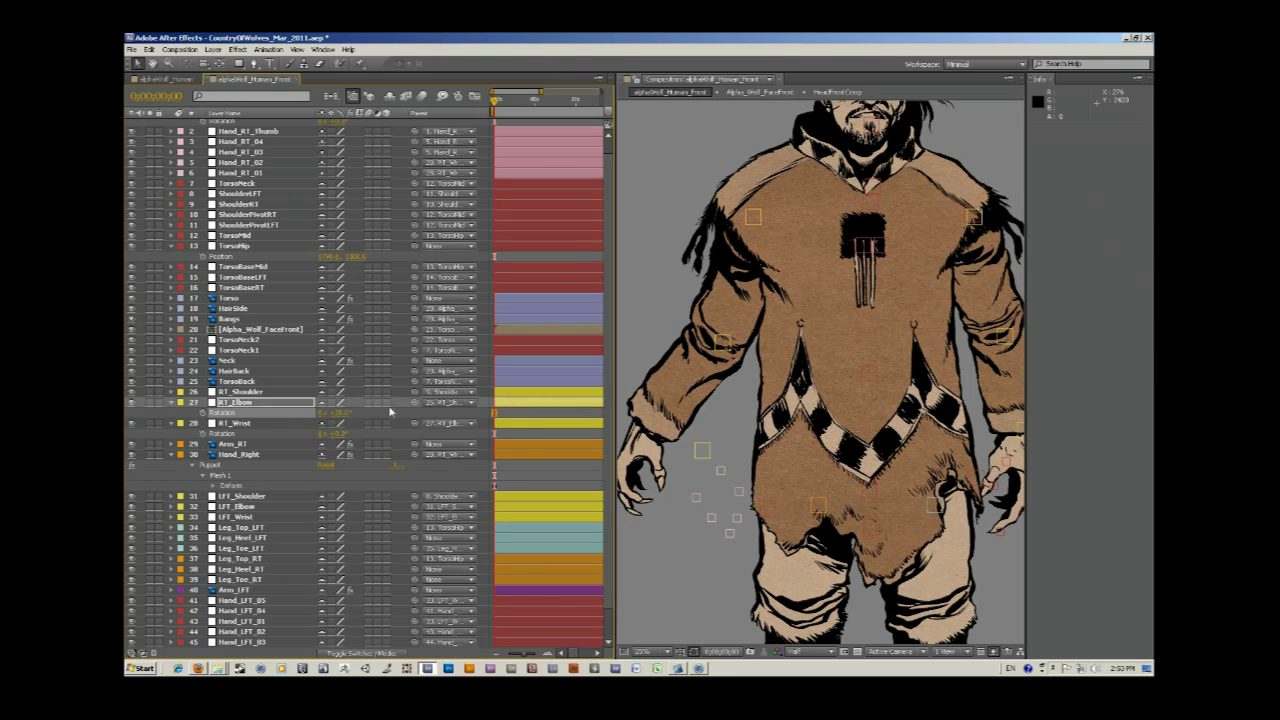
{"action": "key", "text": "ctrl+z"}
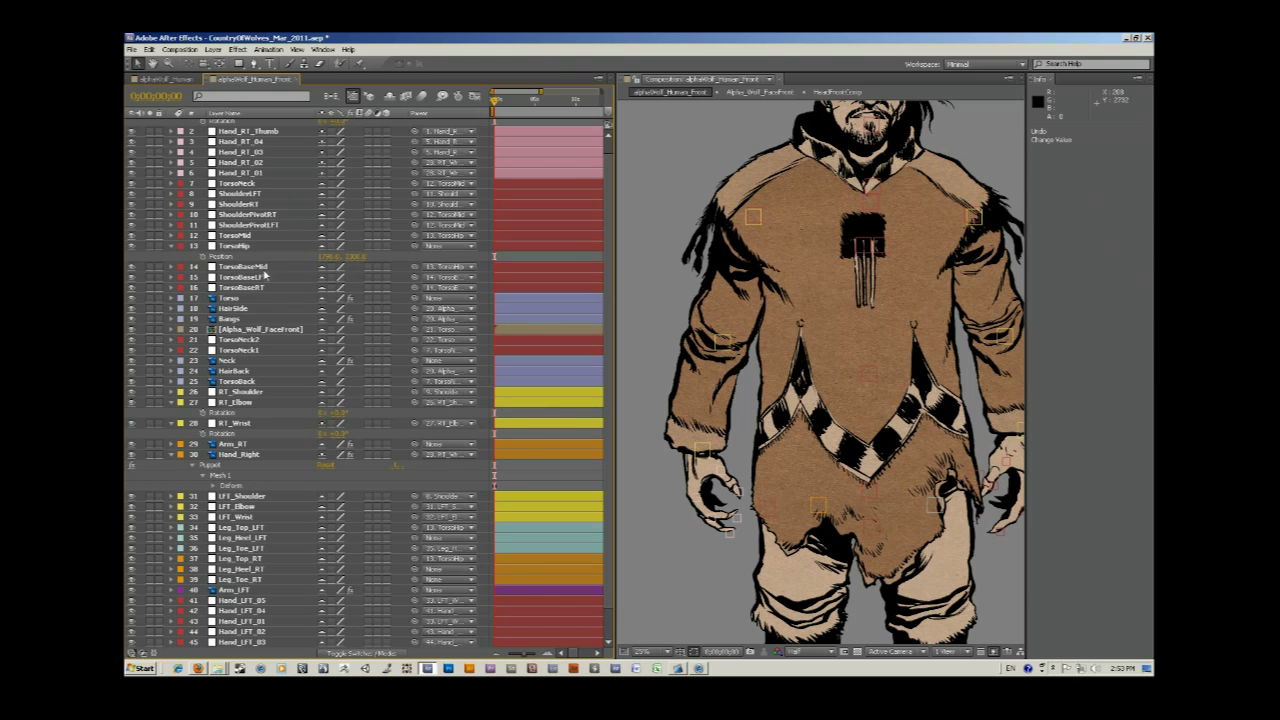
Reveal the rotation of both shoulder pivot nulls, test-rotate ShoulderPivotRT, undo the changes and select the ShoulderRT null
{"action": "scroll", "coordinate": [241, 291], "scroll_direction": "up", "scroll_amount": 1}
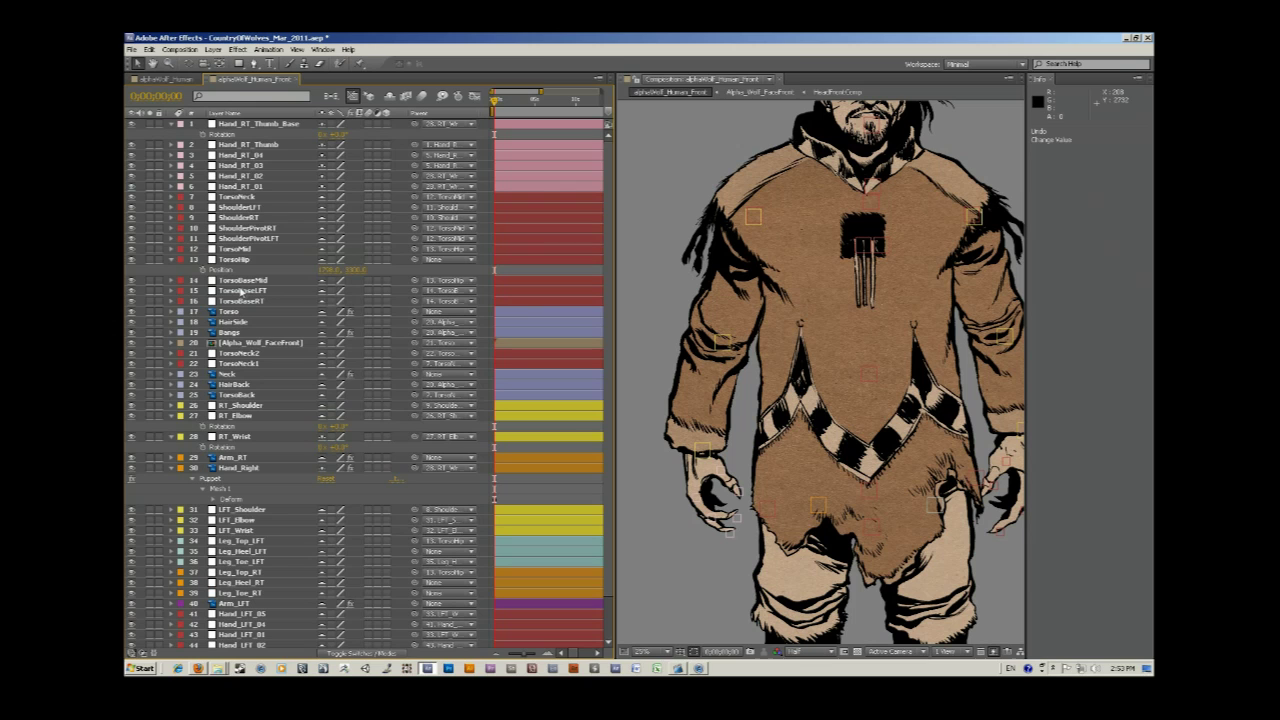
{"action": "left_click", "coordinate": [255, 229]}
{"action": "left_click", "coordinate": [259, 239], "text": "shift"}
{"action": "key", "text": "r"}
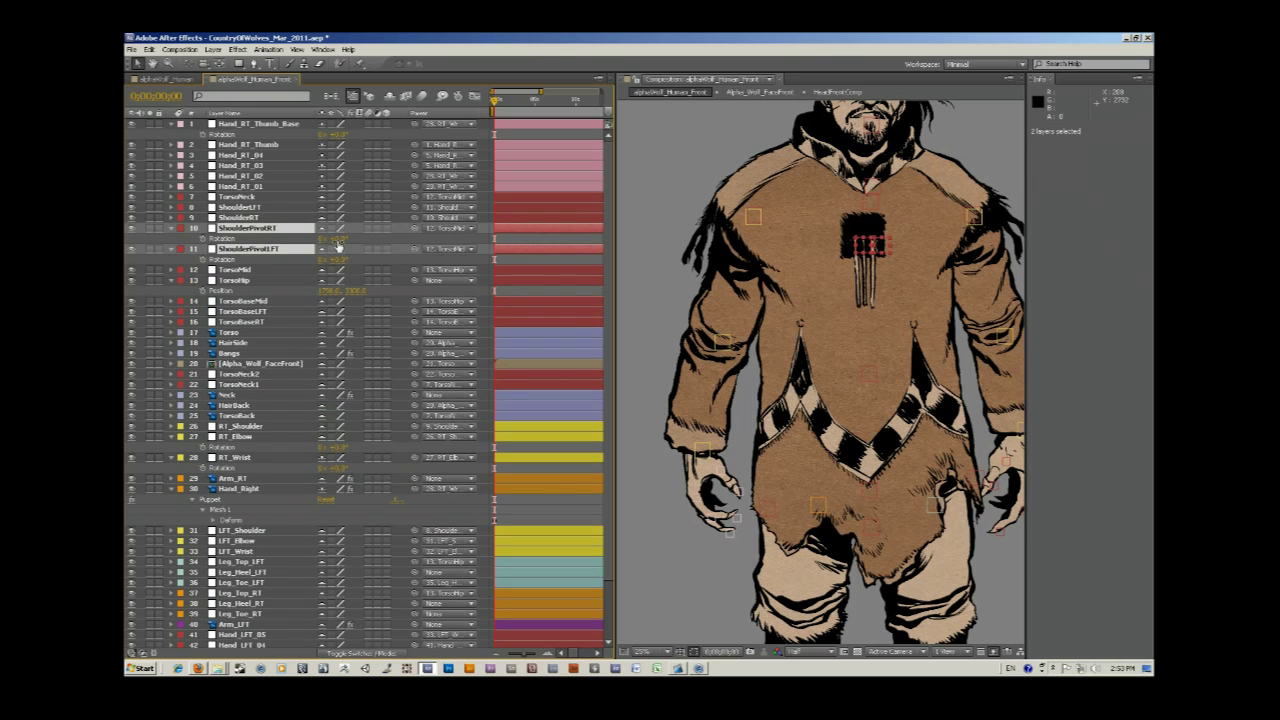
{"action": "mouse_move", "coordinate": [335, 239]}
{"action": "left_mouse_down"}
{"action": "mouse_move", "coordinate": [360, 243]}
{"action": "mouse_move", "coordinate": [335, 242]}
{"action": "left_mouse_up"}
{"action": "key", "text": "ctrl+z"}
{"action": "left_click", "coordinate": [240, 218]}
{"action": "key", "text": "ctrl+z"}
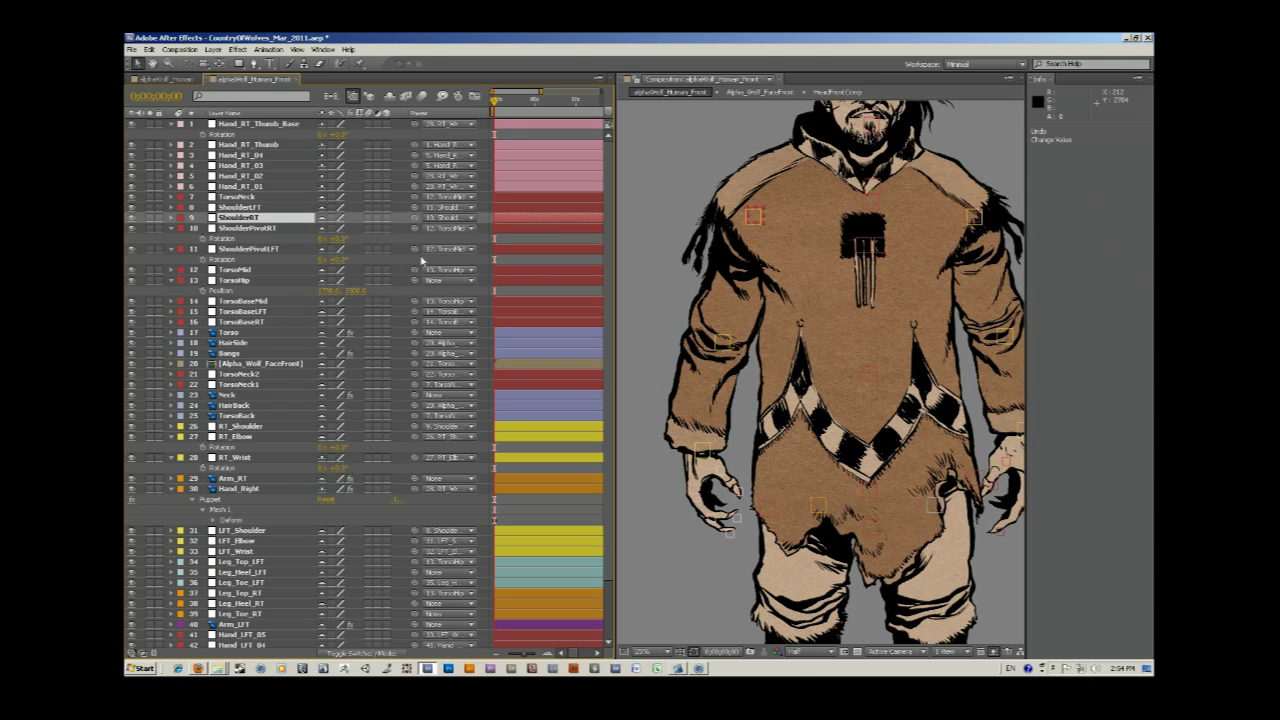
{"action": "left_click", "coordinate": [686, 672]}
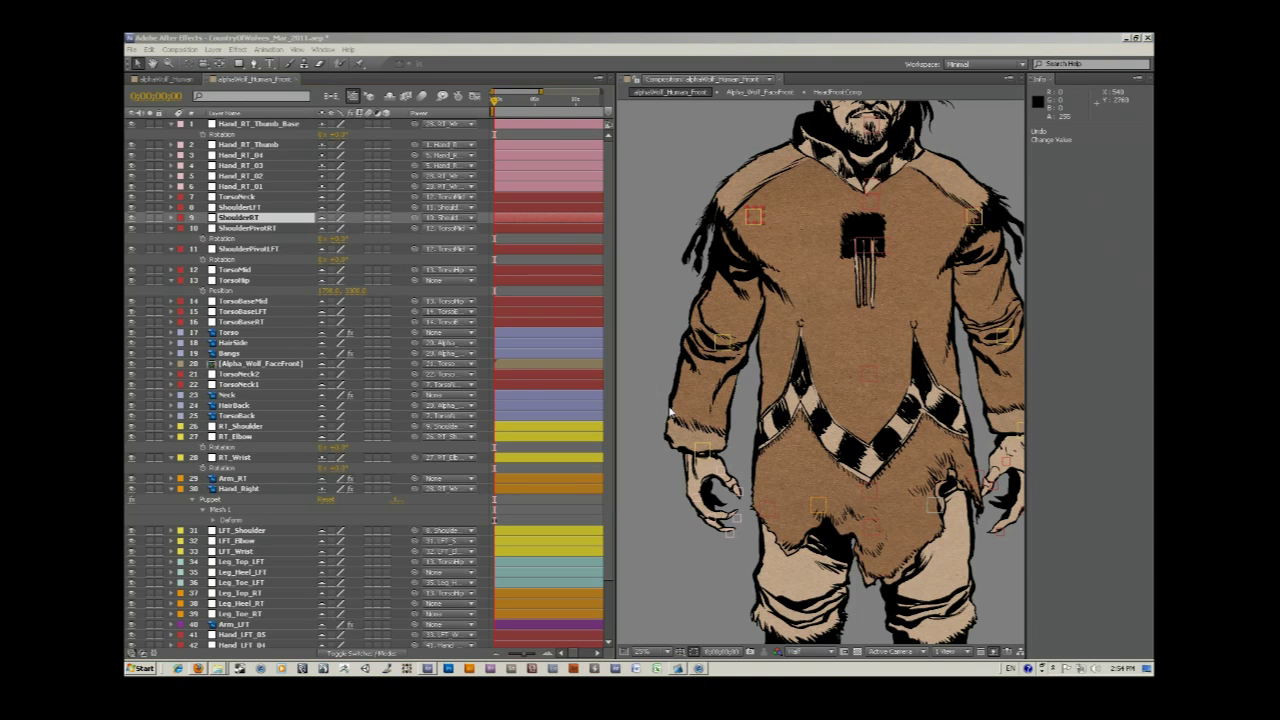